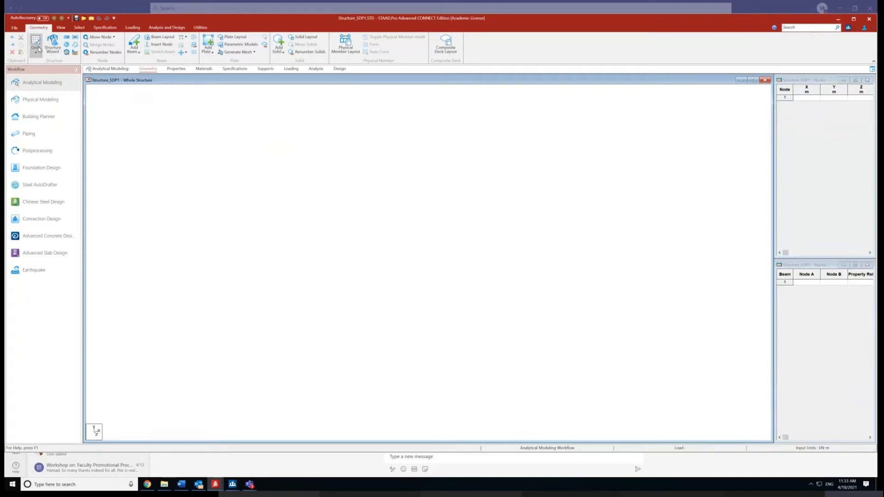
Step: Start a beam snap grid and set the default linear grid's plane to X-Z
click(37, 42)
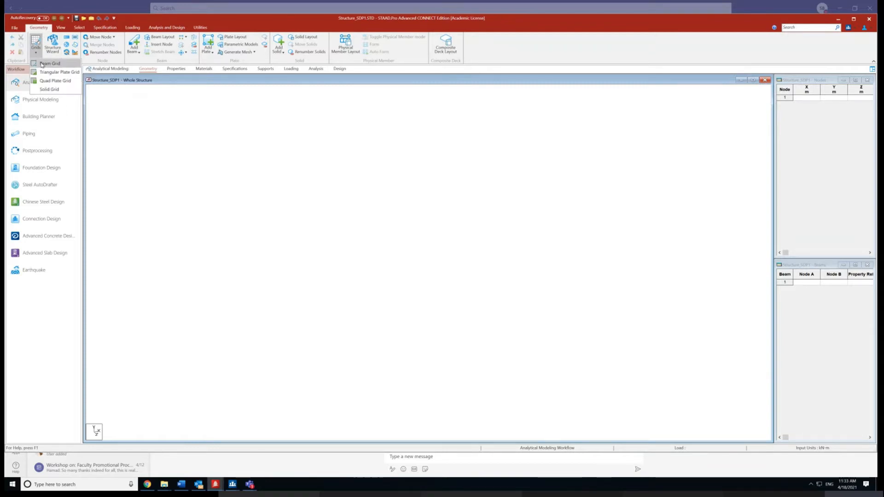
click(49, 63)
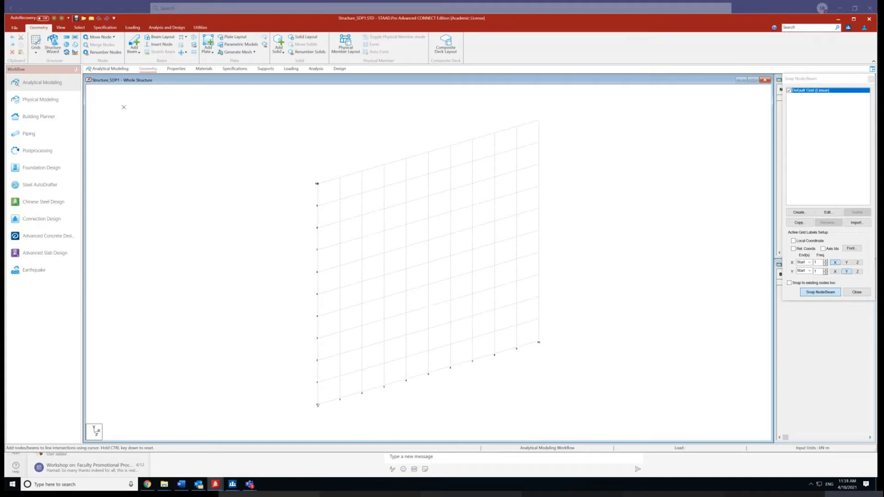
click(61, 28)
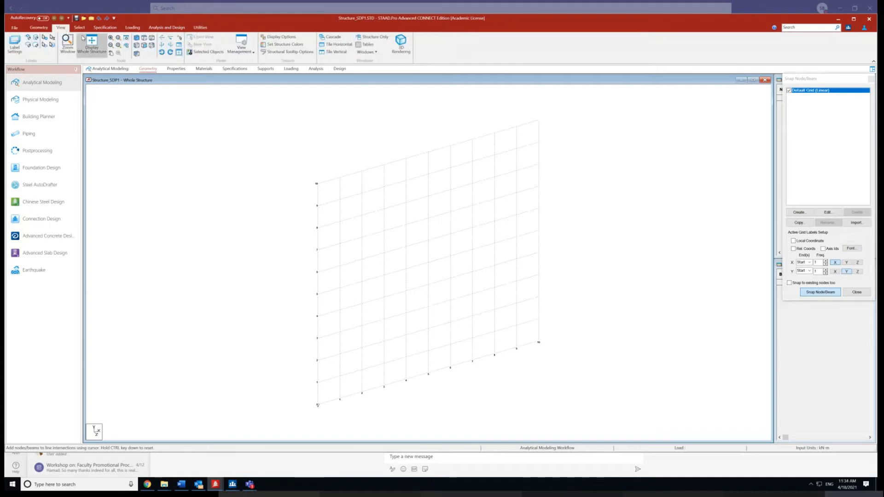
click(144, 46)
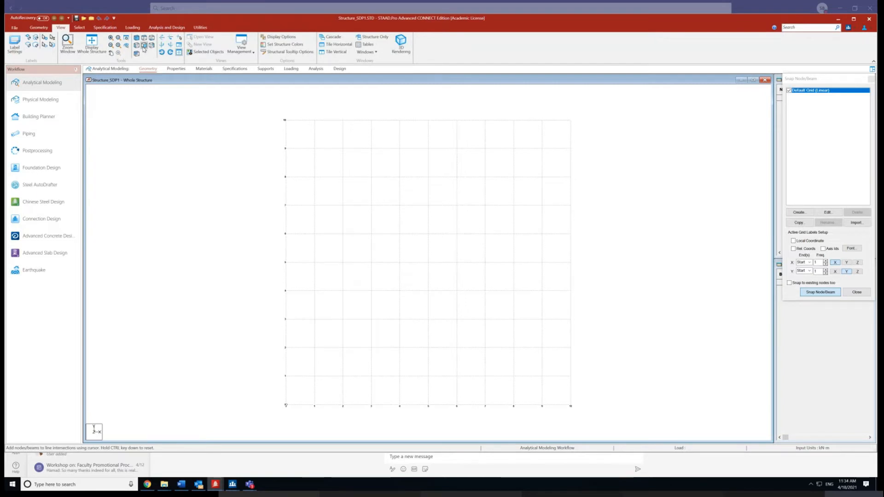
click(144, 38)
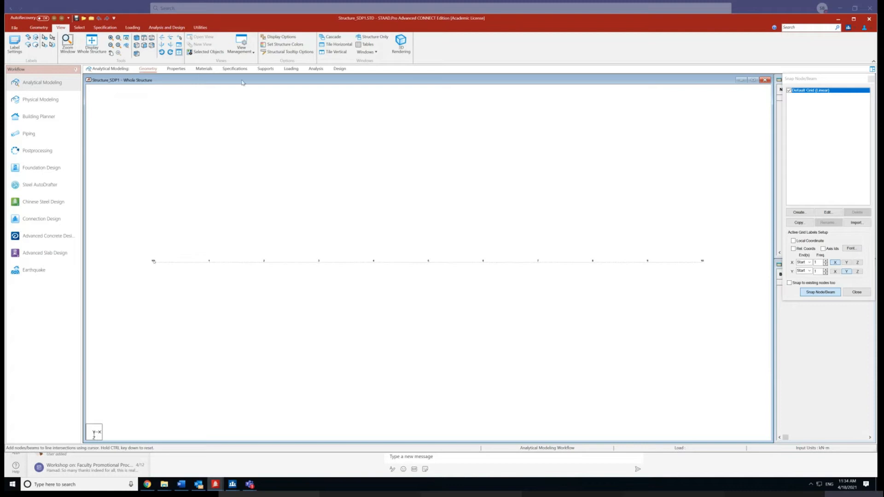
click(827, 212)
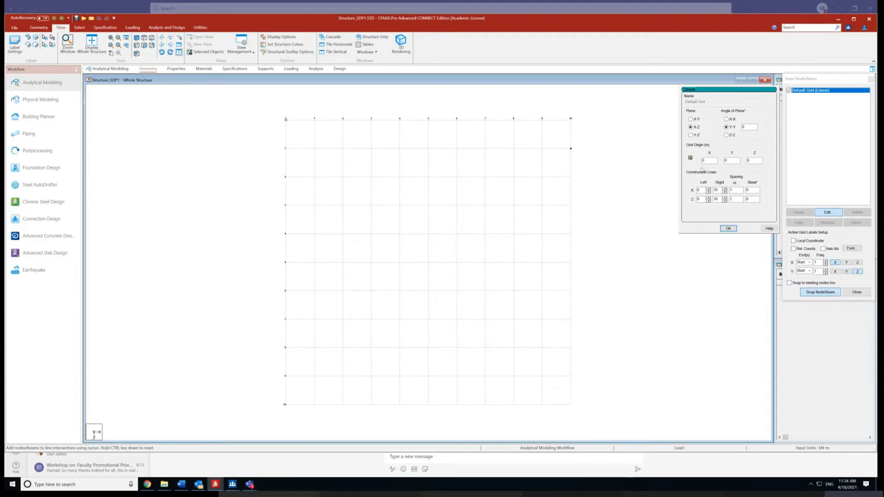
click(728, 229)
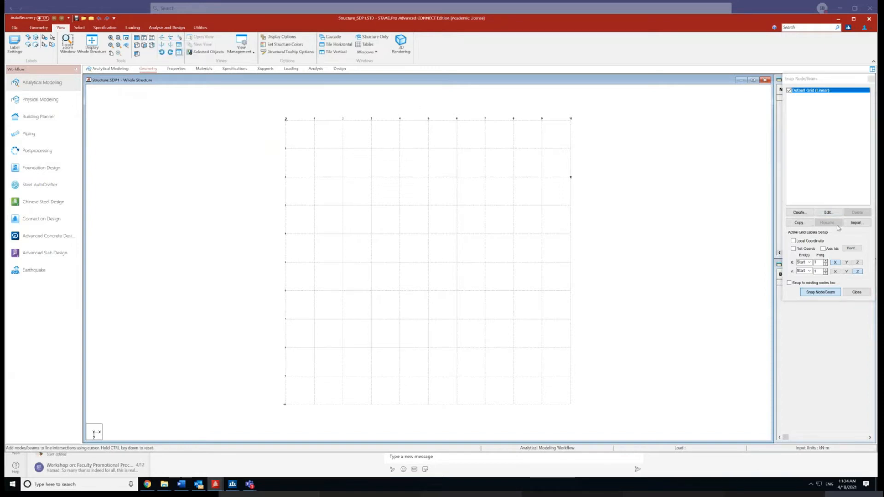
click(827, 213)
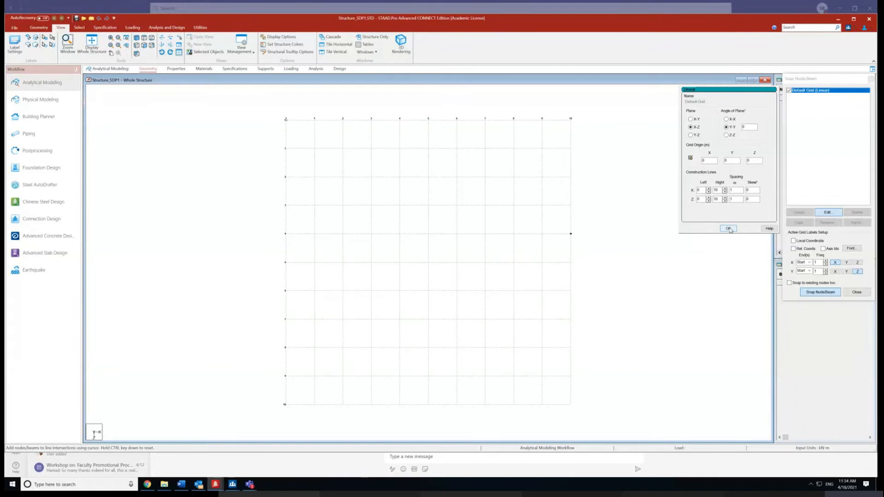
click(728, 228)
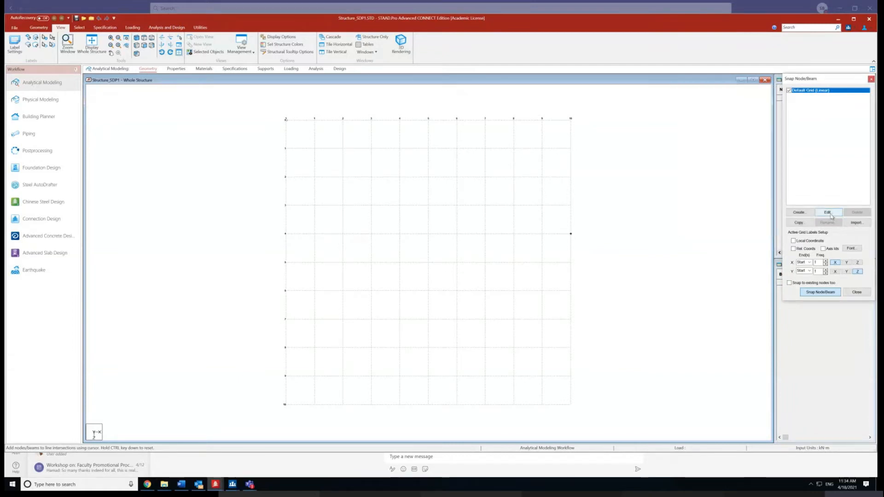
click(789, 91)
click(789, 90)
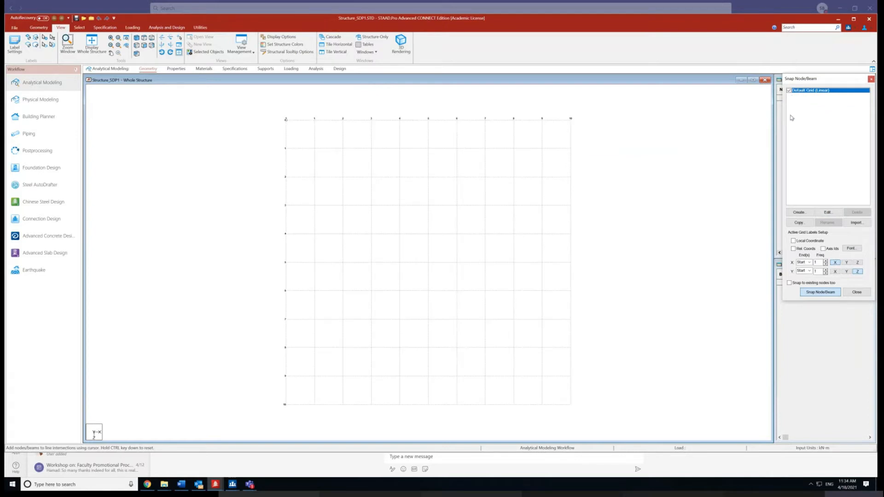
click(828, 213)
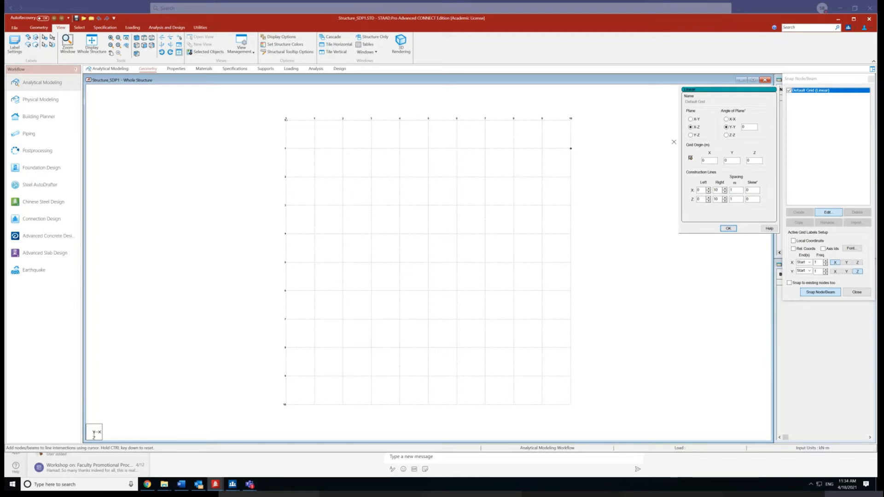
click(727, 229)
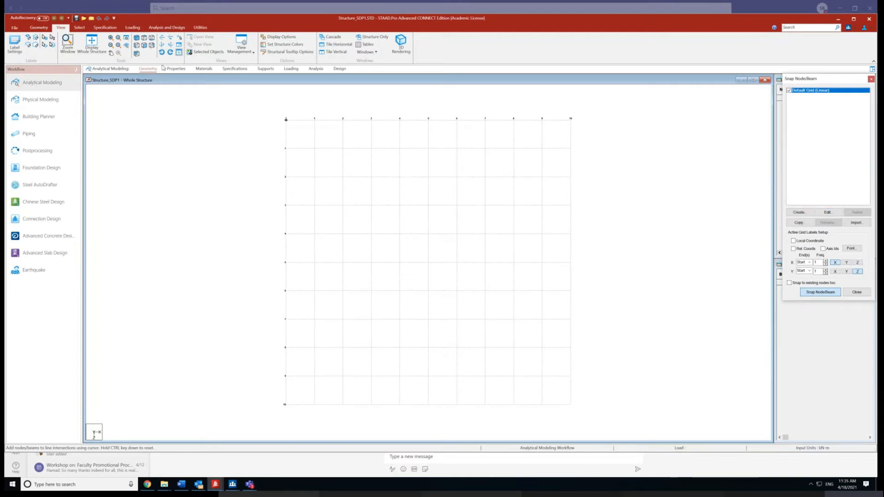
Step: Extend the default grid to 30 construction lines in X and 20 in Z, viewing it isometrically
click(145, 40)
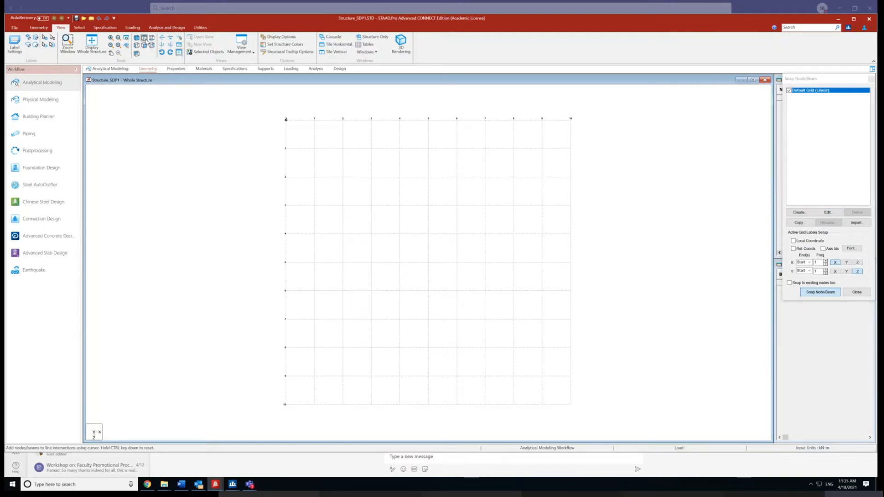
click(137, 40)
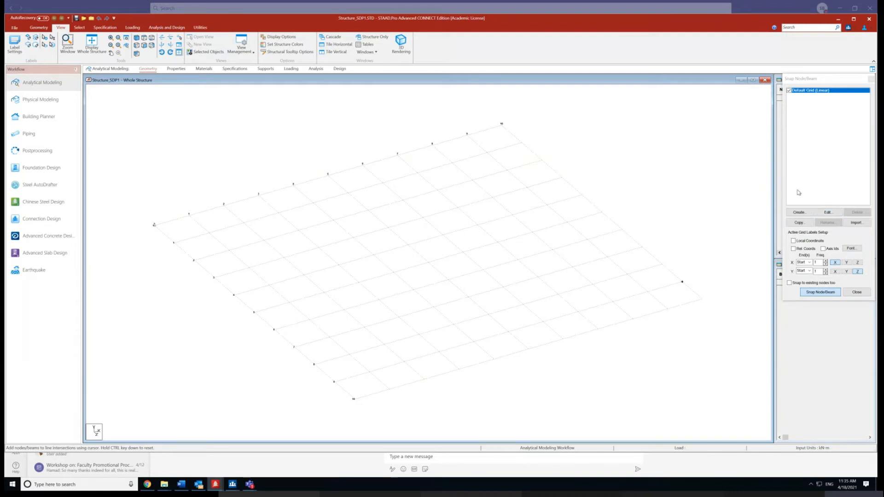
click(820, 213)
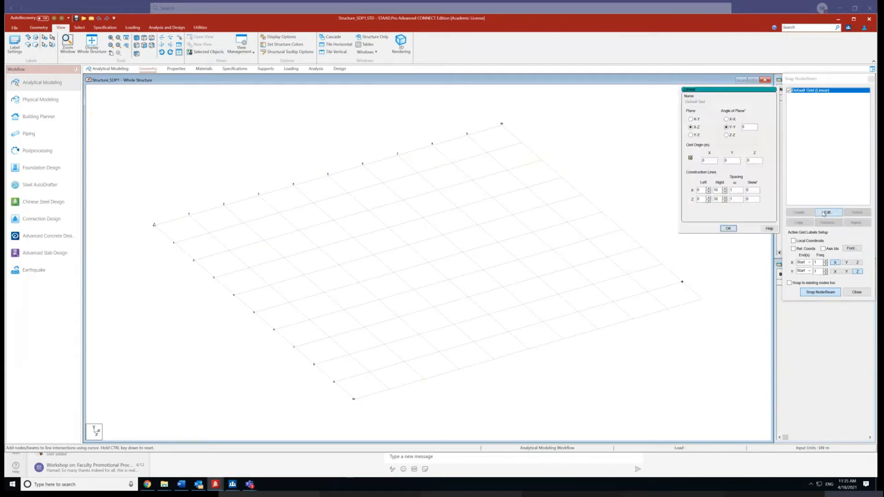
click(725, 189)
click(725, 189)
click(725, 189)
click(725, 189)
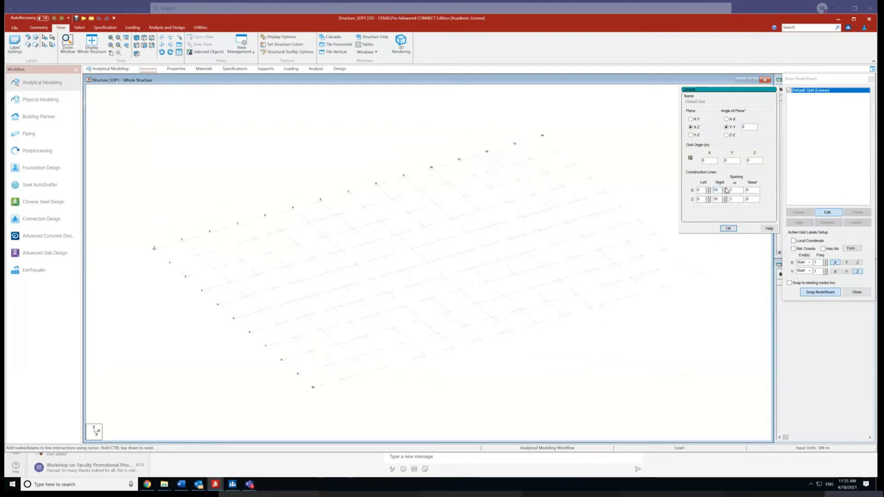
click(725, 189)
click(725, 189)
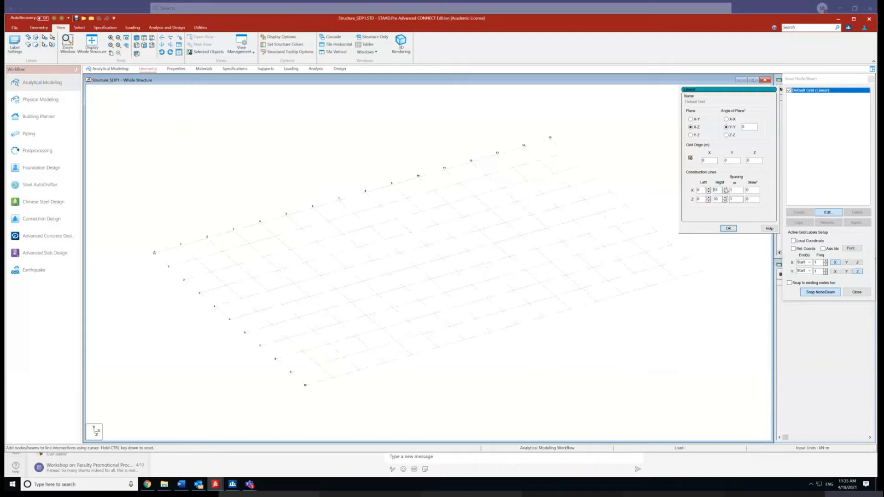
click(724, 189)
click(725, 189)
click(725, 189)
click(725, 189)
click(725, 188)
click(724, 189)
click(725, 189)
click(725, 189)
click(724, 189)
click(725, 189)
click(725, 189)
click(725, 189)
click(725, 189)
click(725, 189)
click(724, 197)
click(725, 198)
click(729, 229)
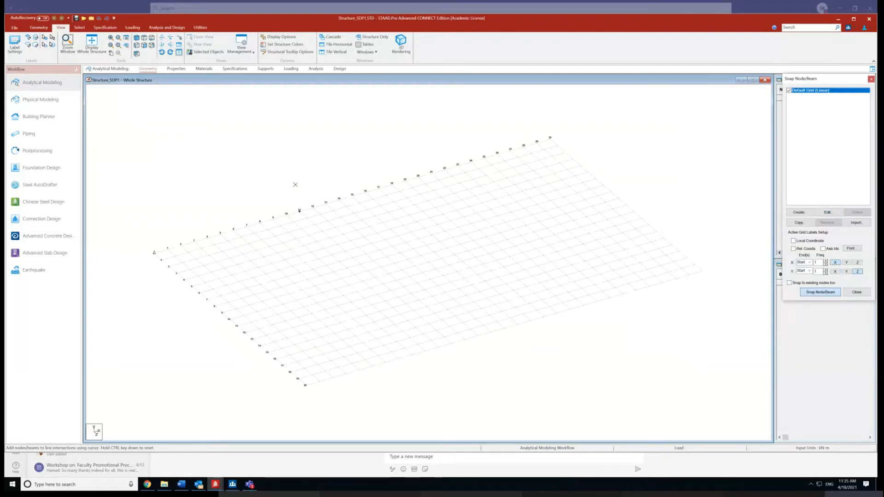
Step: Draw six connected beams along the grid's X axis through X = 0, 5, 10, 17, 22, 26 and 30 m
click(155, 253)
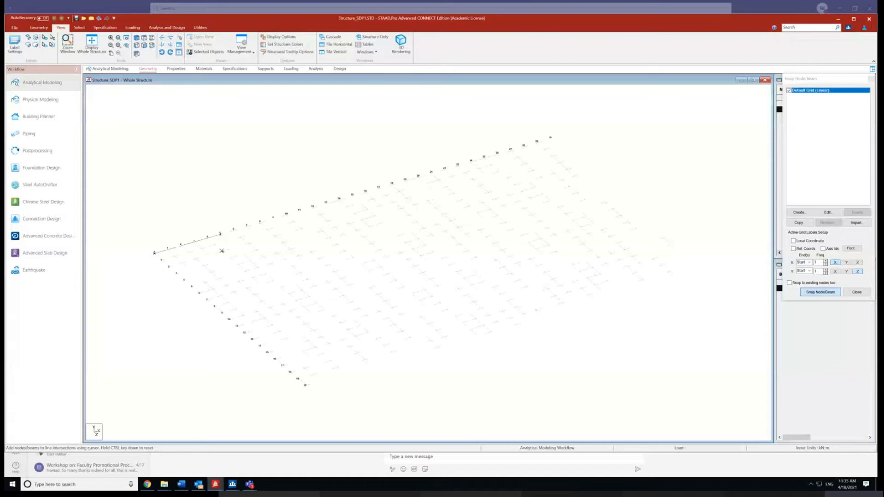
click(221, 234)
click(287, 215)
click(378, 189)
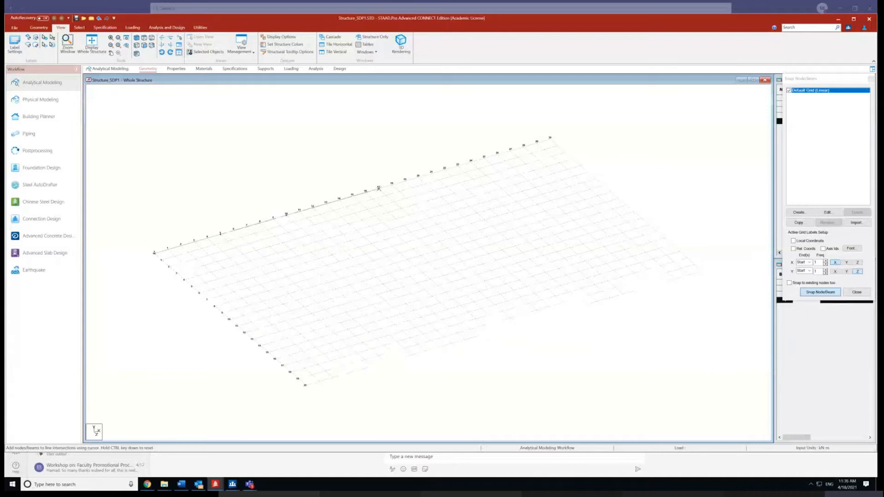
click(445, 169)
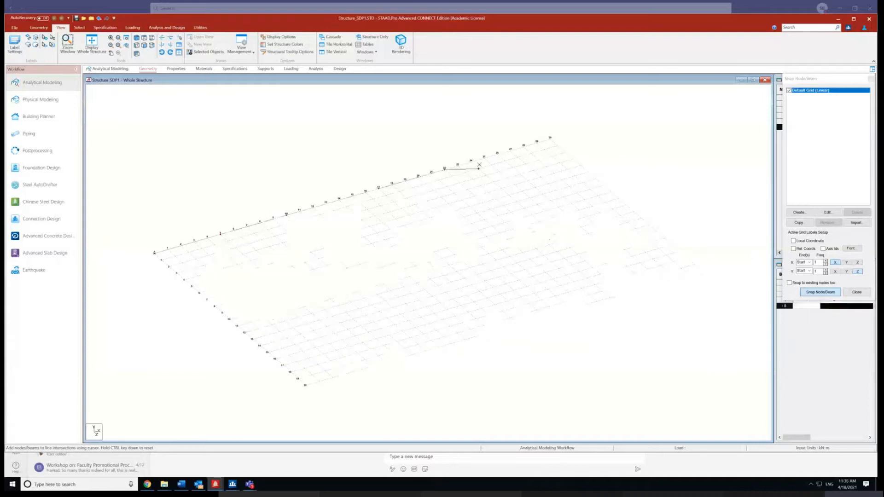
click(497, 152)
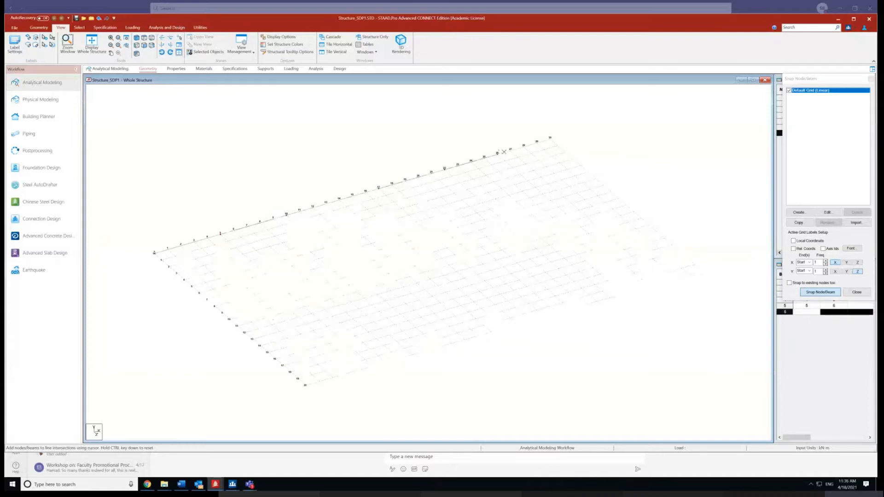
click(550, 138)
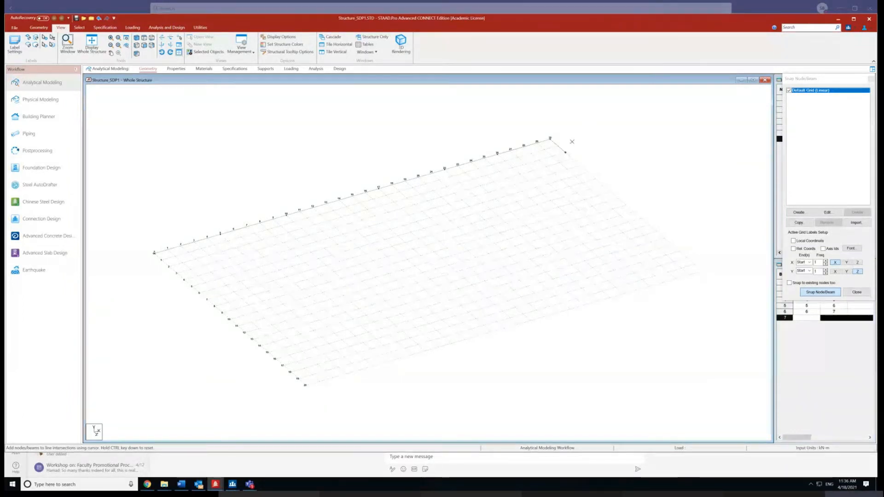
key(Escape)
Step: Repeat all six beams along Z in 4 steps of 5 m using Translational Repeat with linked steps
drag(137, 201, 559, 223)
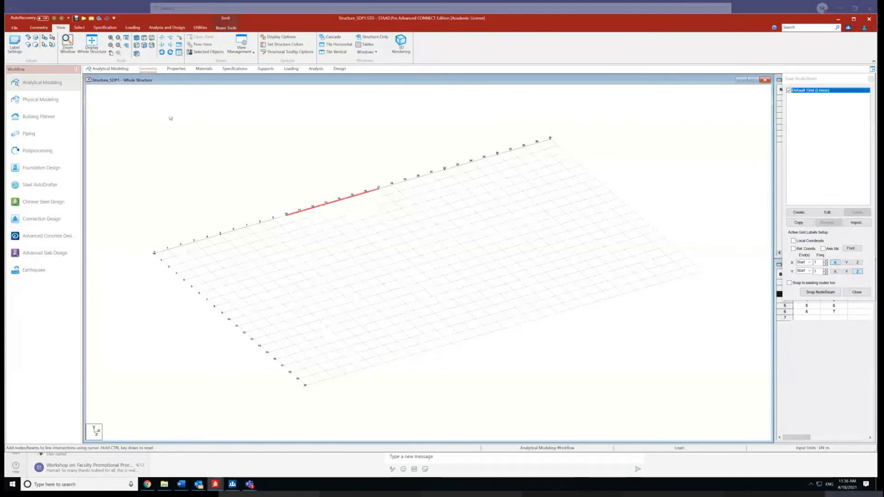
key(Delete)
drag(148, 110, 653, 286)
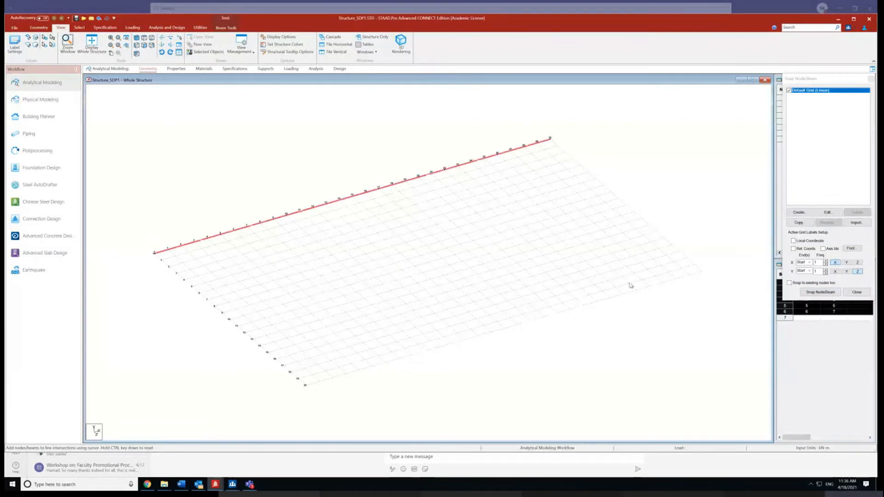
click(147, 69)
click(67, 37)
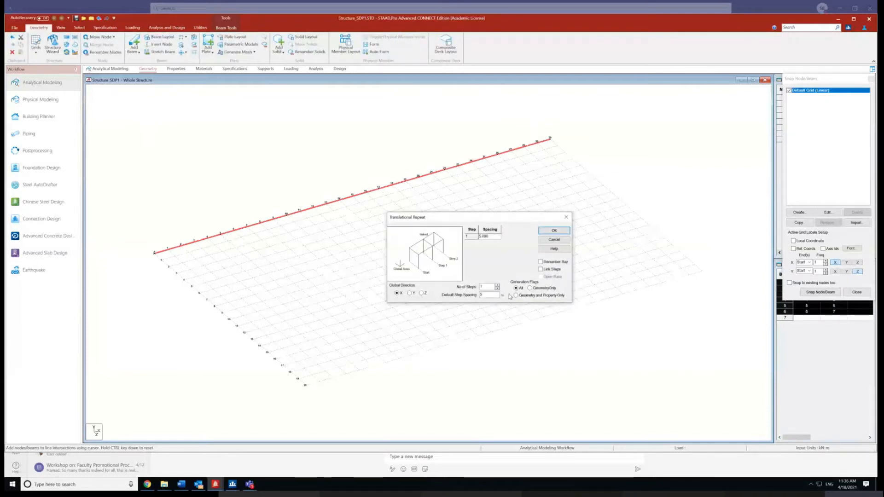
click(421, 294)
click(497, 286)
click(497, 285)
click(498, 286)
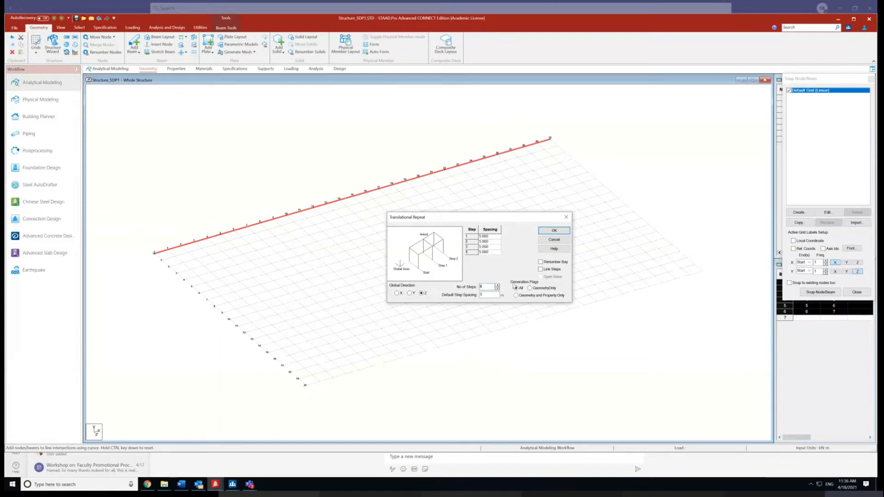
click(542, 269)
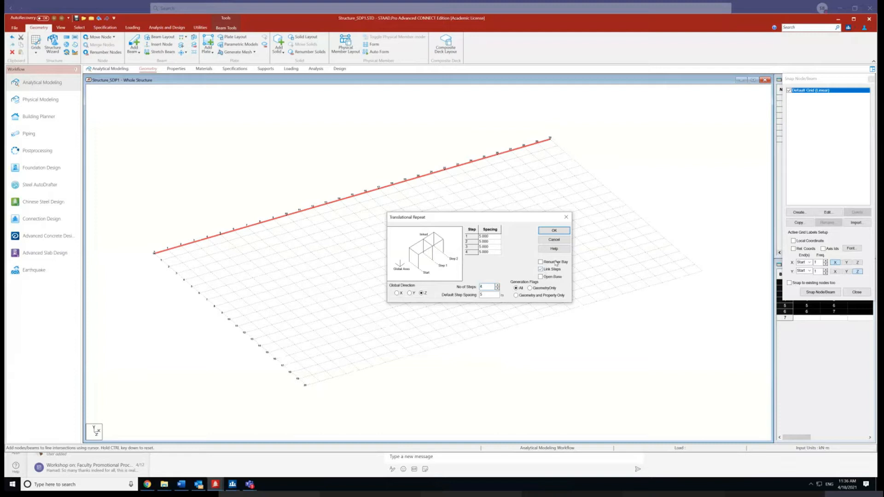
click(558, 232)
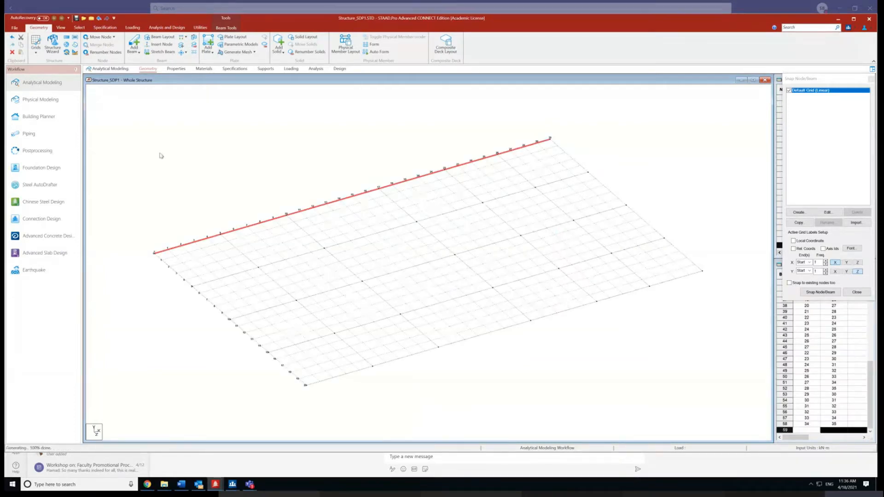
Step: Repeat the entire floor grid along Y in 2 steps of 3.5 m using Translational Repeat with linked steps
click(142, 138)
key(ctrl+a)
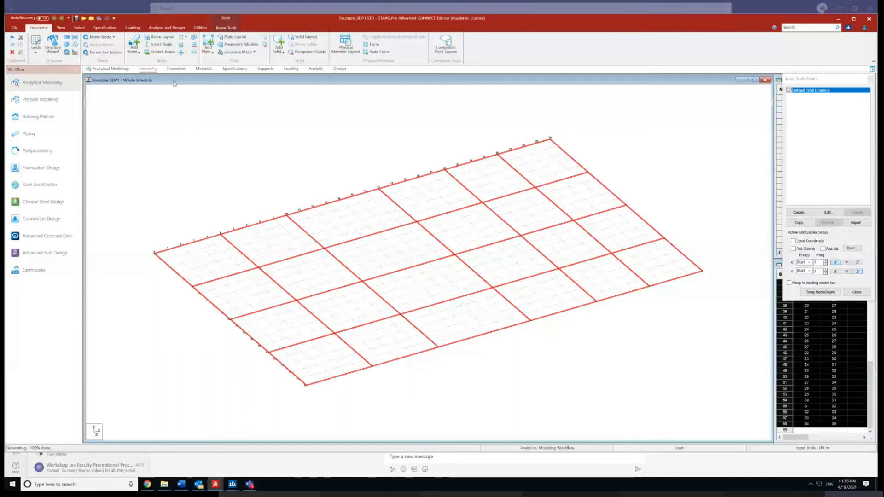
click(66, 37)
click(410, 293)
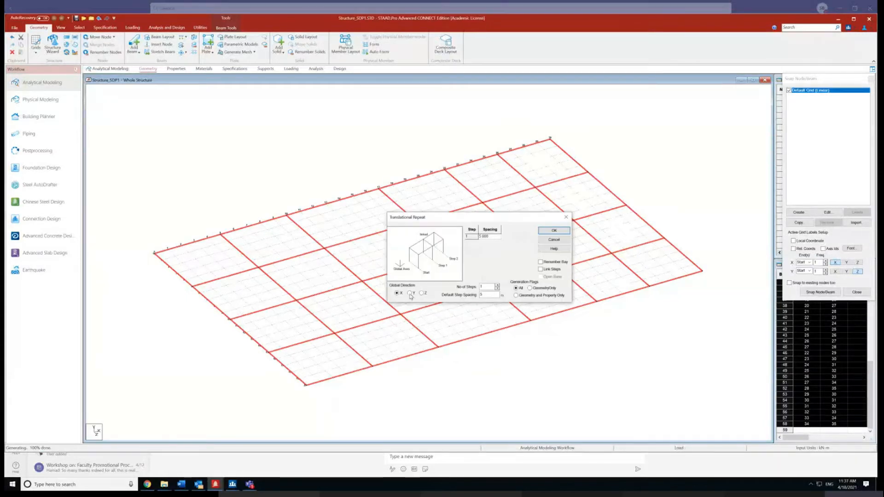
click(497, 286)
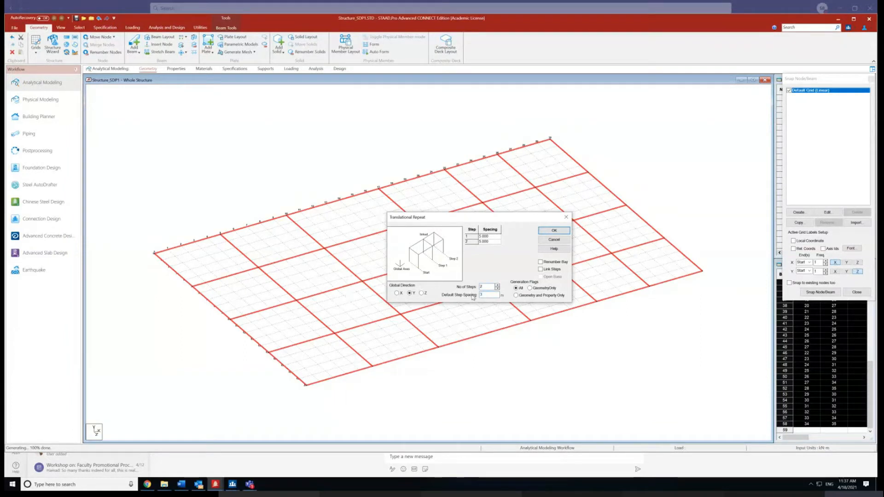
text(.5)
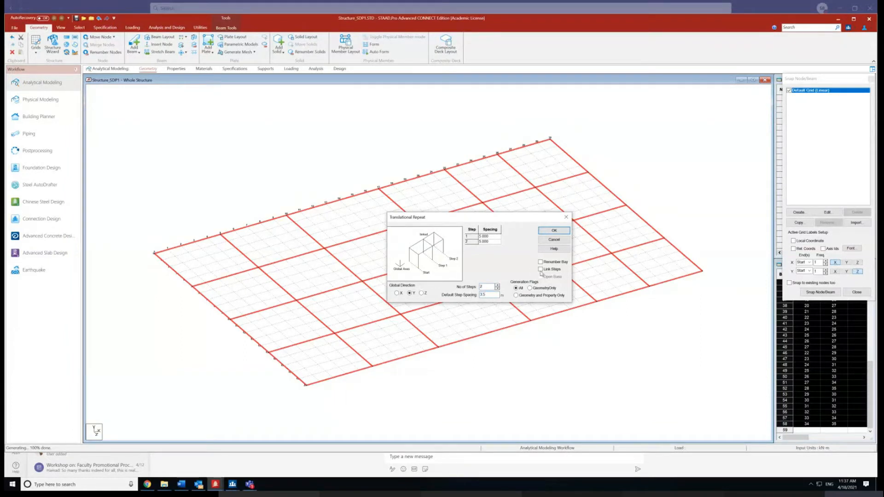
click(554, 230)
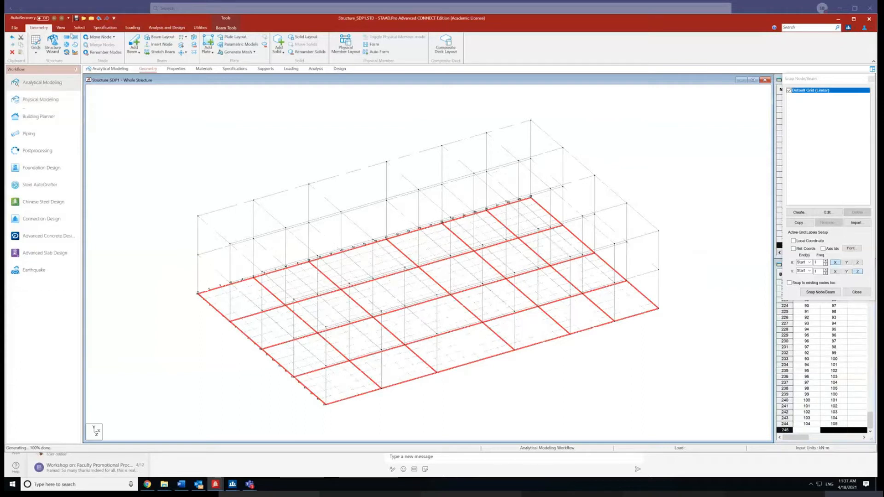
Step: Select all nodes of the lowest floor level from the front elevation and return to the isometric view
click(60, 28)
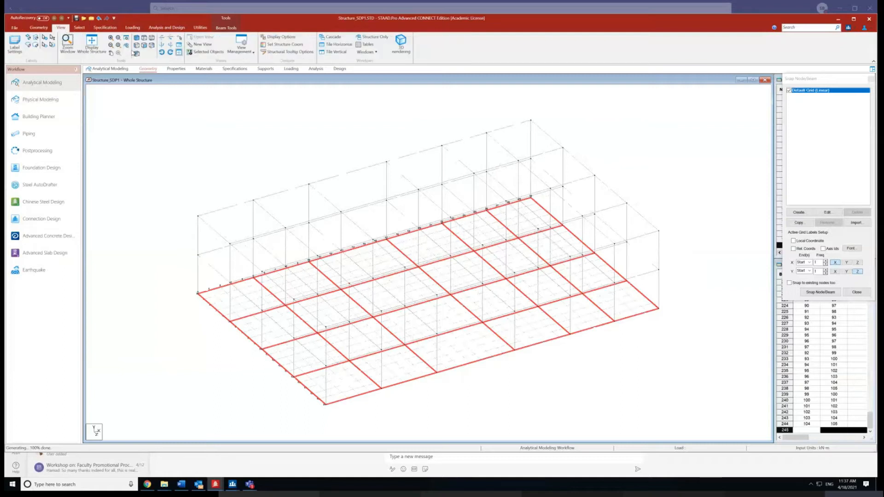
click(143, 42)
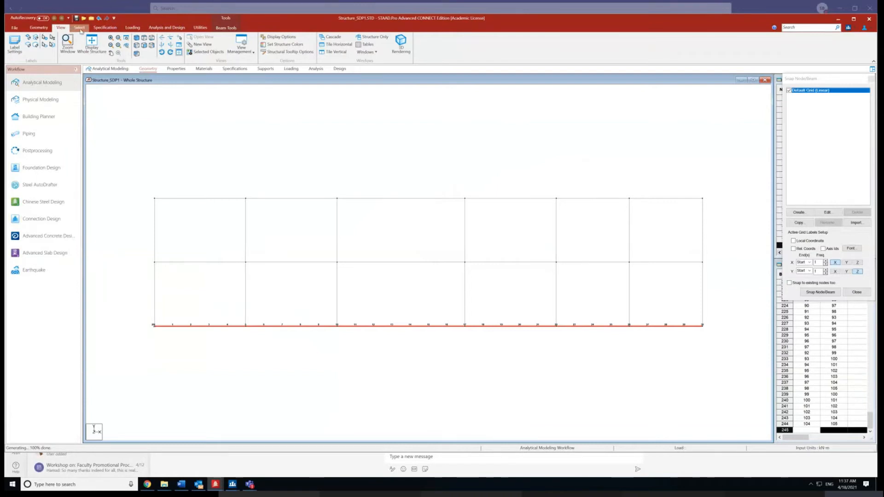
click(80, 28)
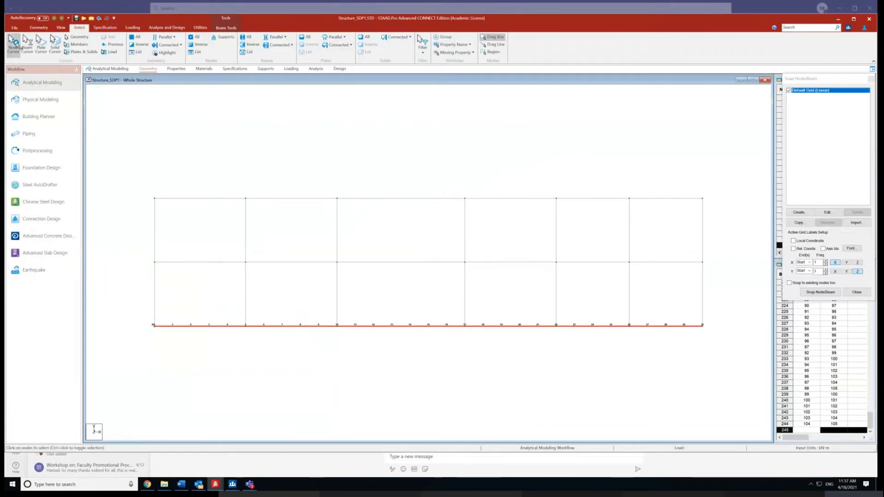
drag(140, 319, 740, 347)
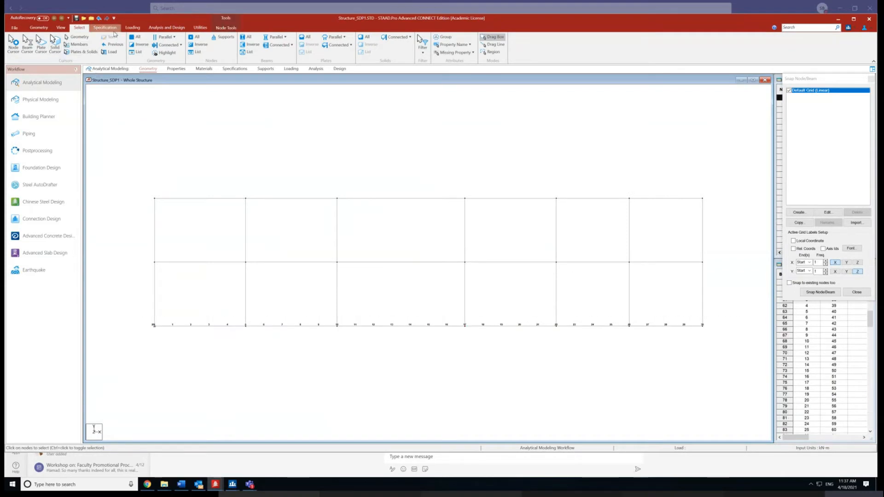
click(61, 28)
click(137, 38)
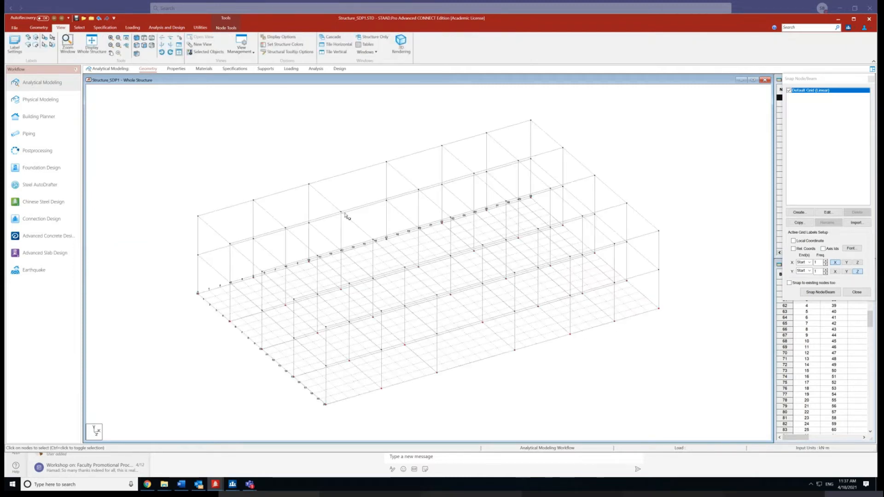
Step: Repeat the selected base nodes along Y in one linked step of -3 m using Translational Repeat to create the ground-level columns
click(148, 69)
click(67, 37)
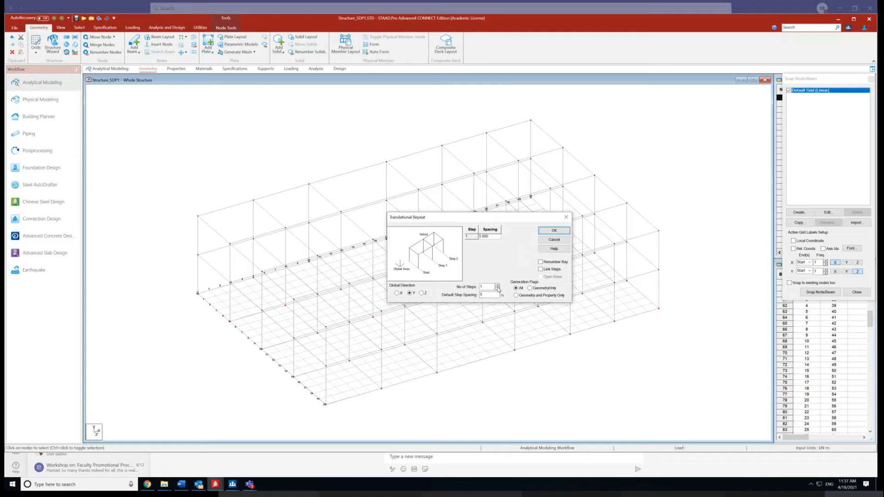
click(484, 294)
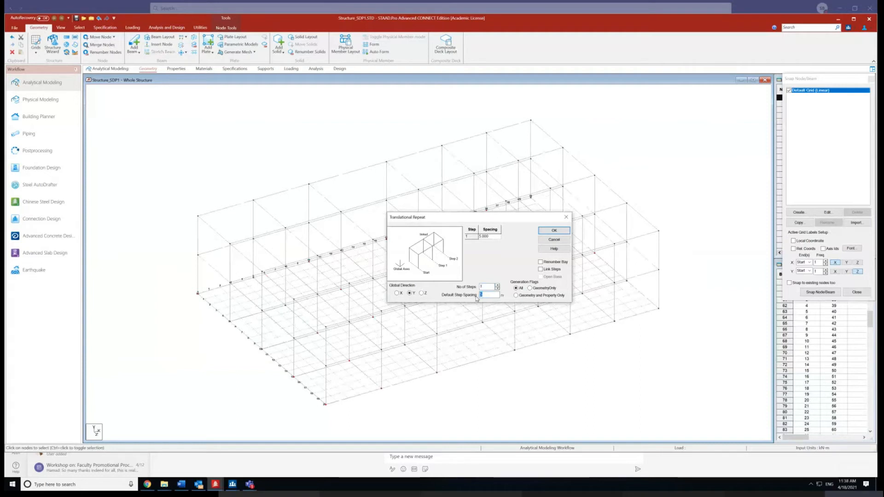
text(3)
text(-)
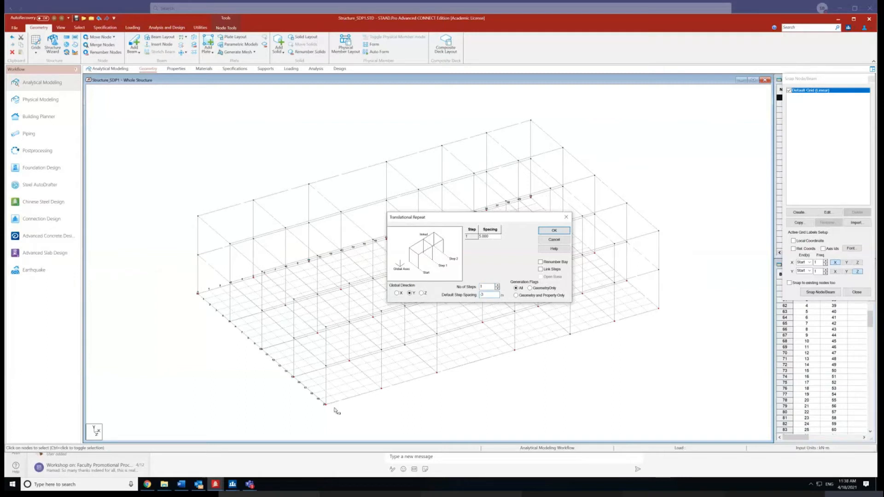
click(557, 230)
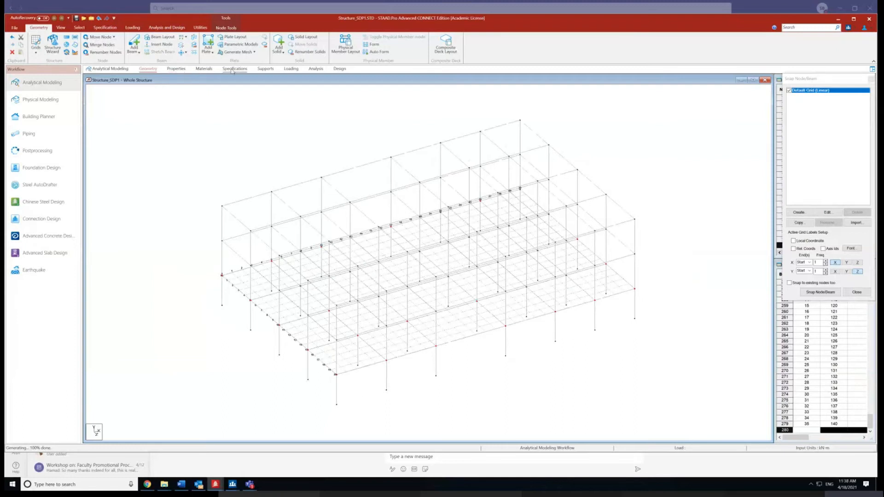
Step: Create a pinned support definition for the structure
click(265, 68)
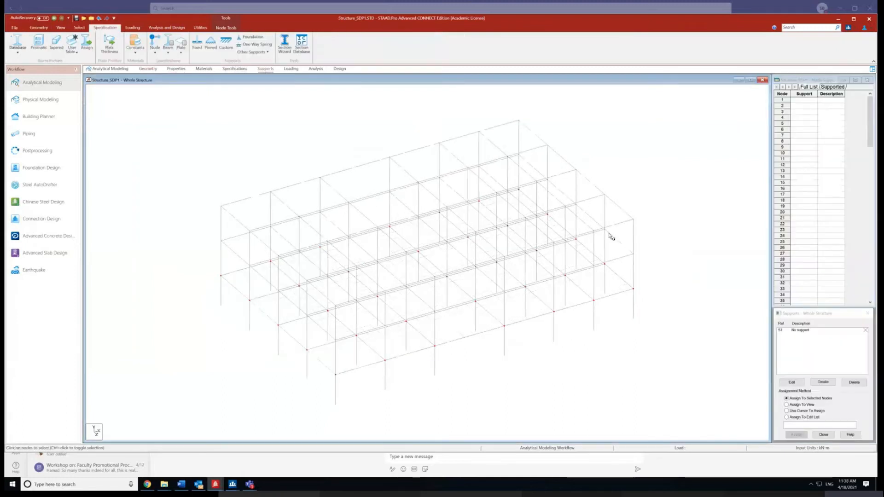
click(822, 382)
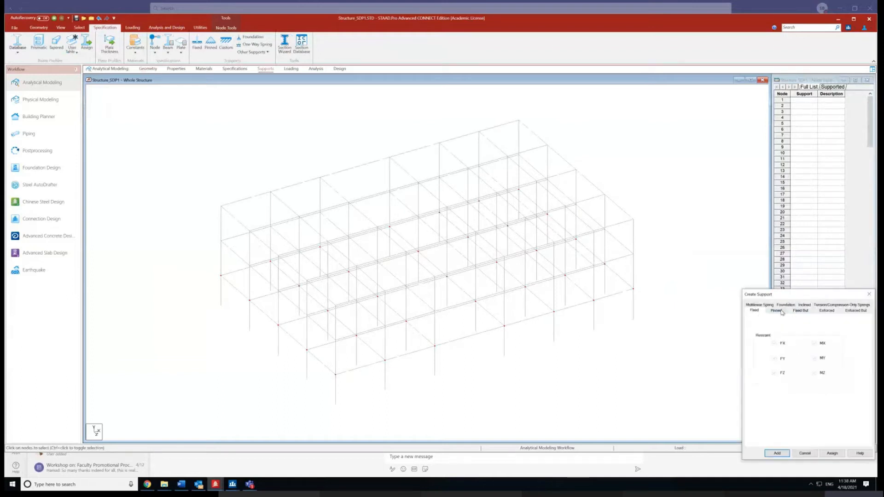
click(778, 312)
click(777, 453)
Step: Assign the pinned support to all nodes at the column bases, selecting them in the front elevation
click(801, 337)
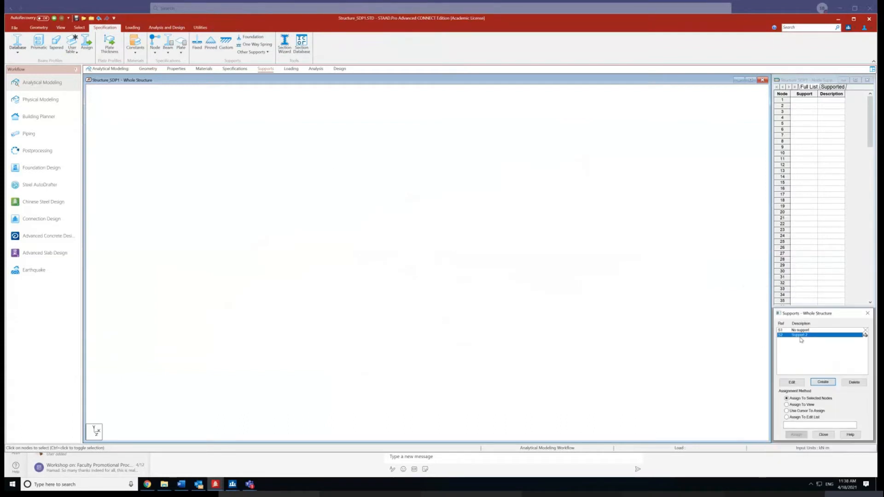
click(61, 28)
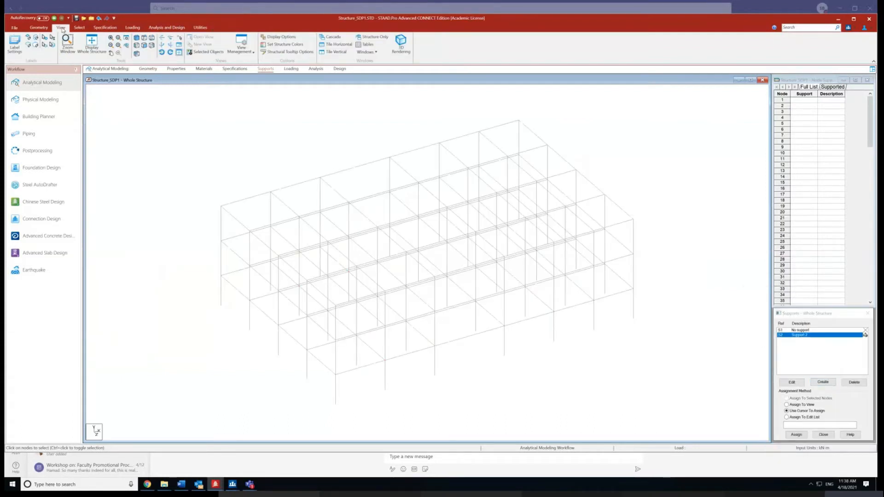
click(144, 46)
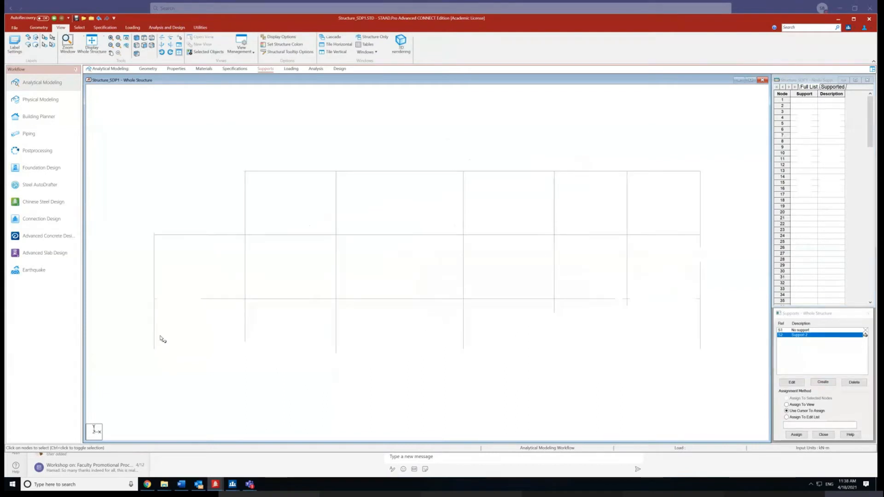
drag(567, 377, 720, 367)
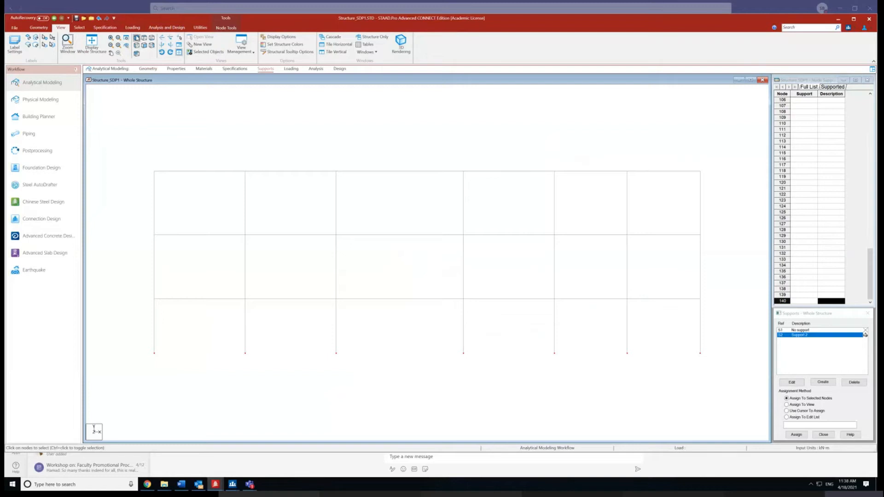
click(137, 38)
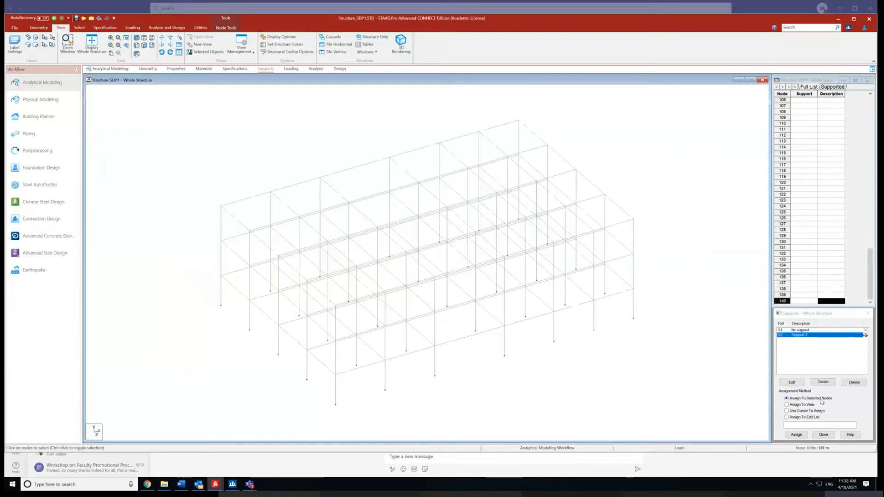
click(797, 435)
click(824, 395)
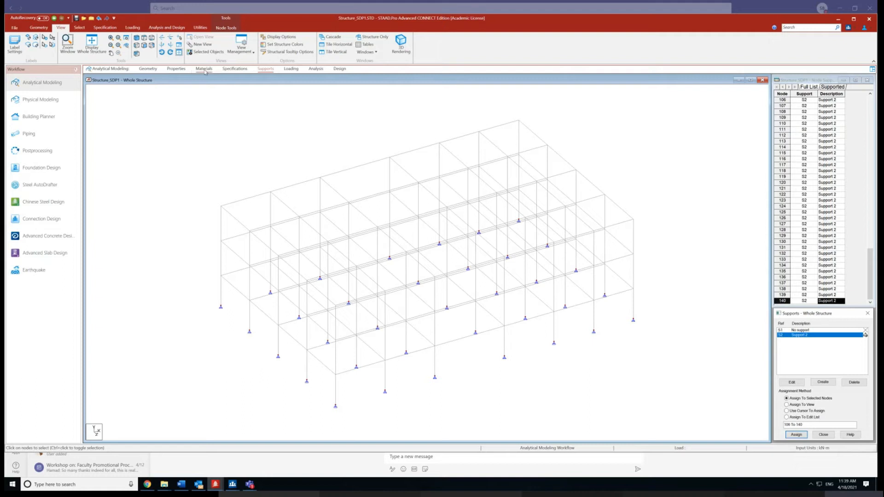
Step: Define a rectangular concrete section with YD 0.5 m and ZD 0.2 m
click(177, 68)
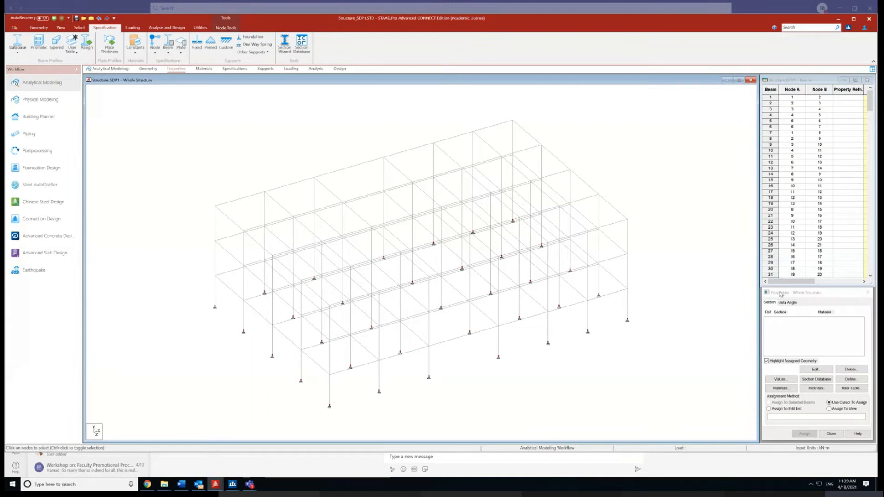
click(850, 379)
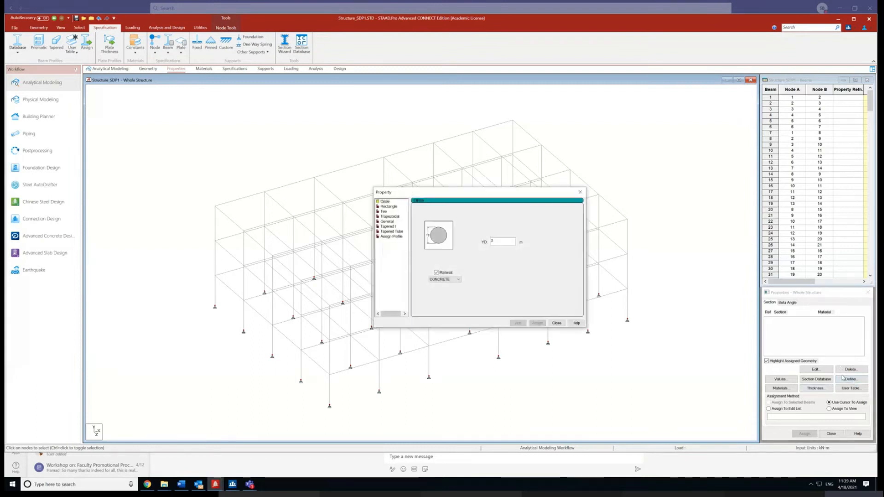
click(388, 206)
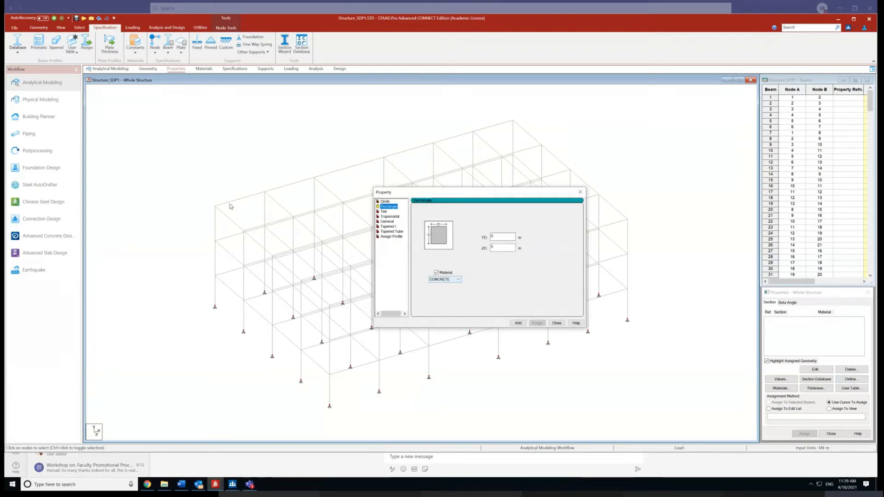
click(505, 238)
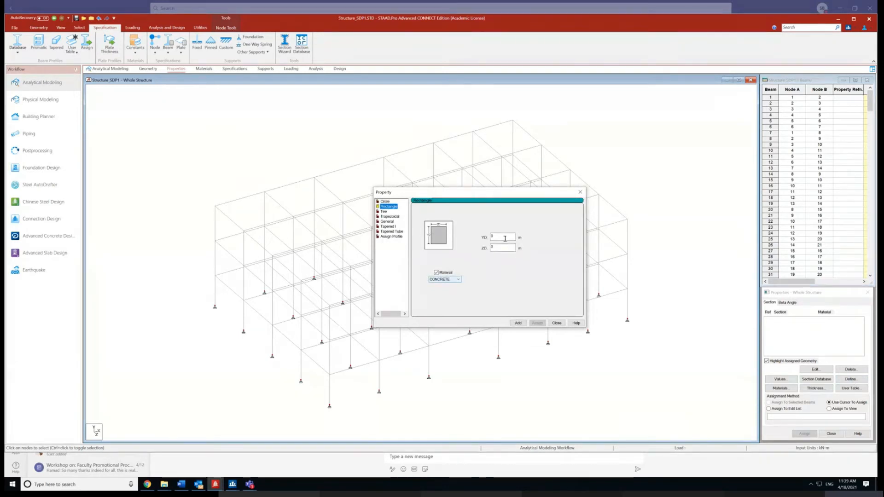
click(505, 238)
text(.5)
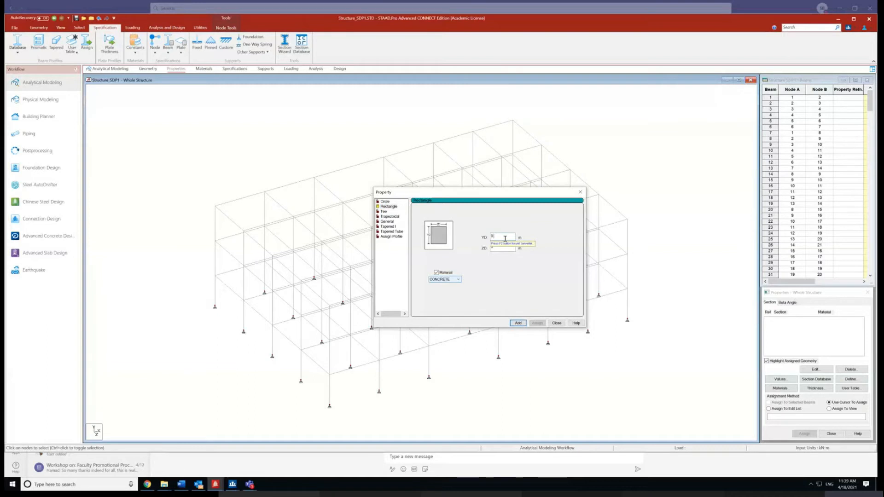
text(.5)
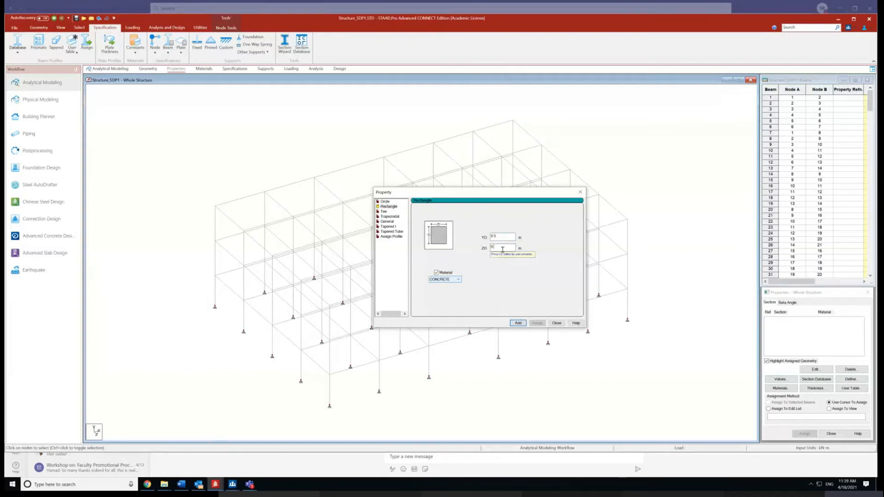
text(2)
click(519, 323)
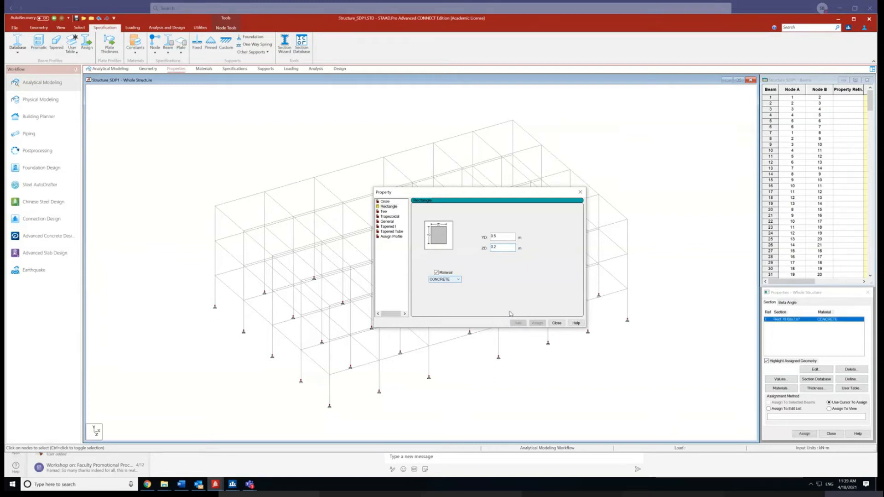
Step: Add a second rectangular concrete section with YD 0.4 m and ZD 0.2 m
click(500, 238)
key(BackSpace)
text(4)
click(517, 323)
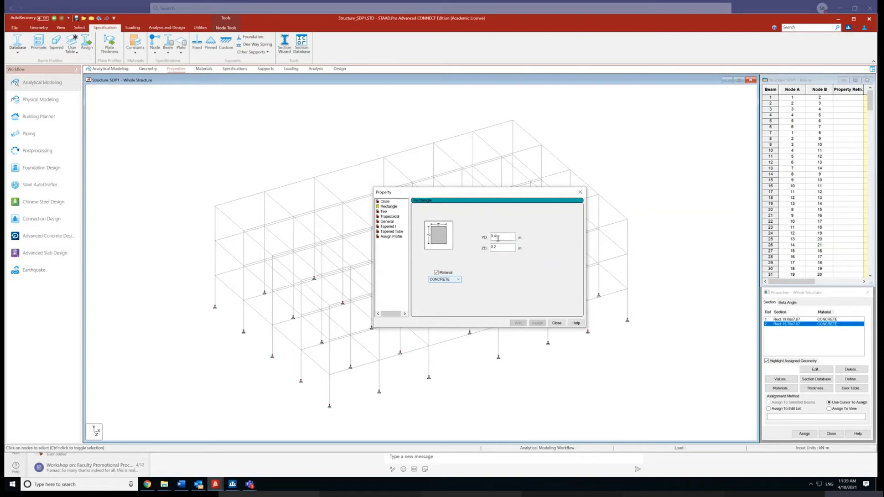
Step: Add a third rectangular concrete section with YD 0.3 m and ZD 0.3 m and finish defining properties
key(BackSpace)
key(BackSpace)
text(.3)
key(BackSpace)
key(BackSpace)
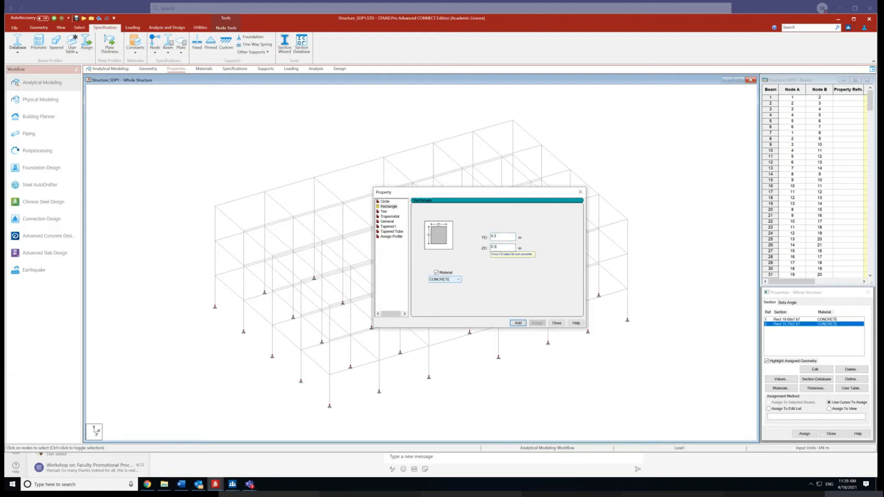
click(518, 323)
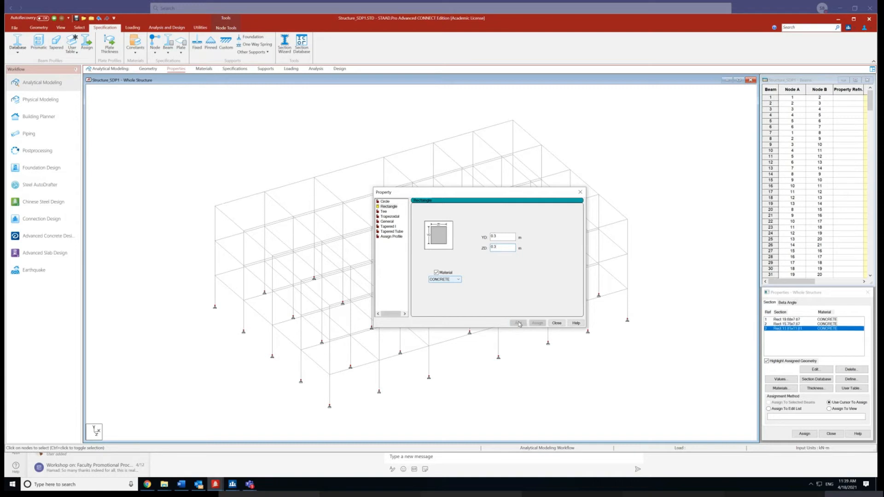
click(556, 323)
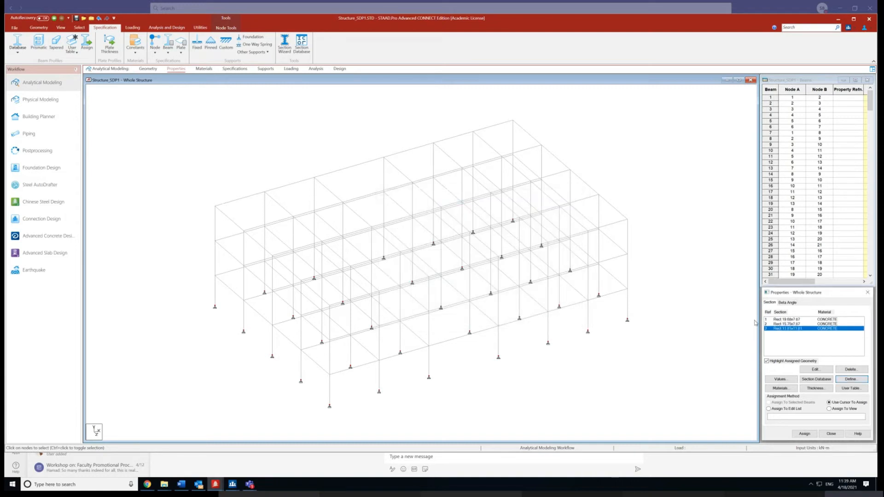
Step: Assign the 0.5 x 0.2 m concrete section to all beams parallel to X
click(778, 319)
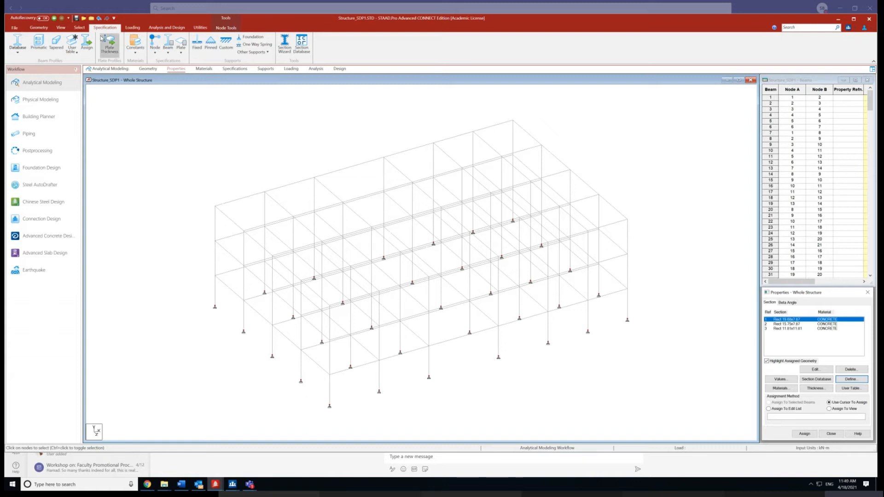
click(79, 28)
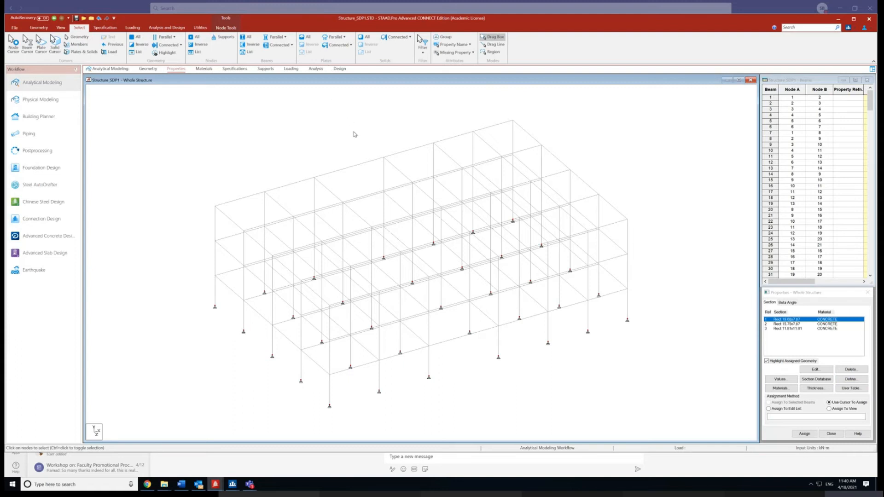
click(345, 37)
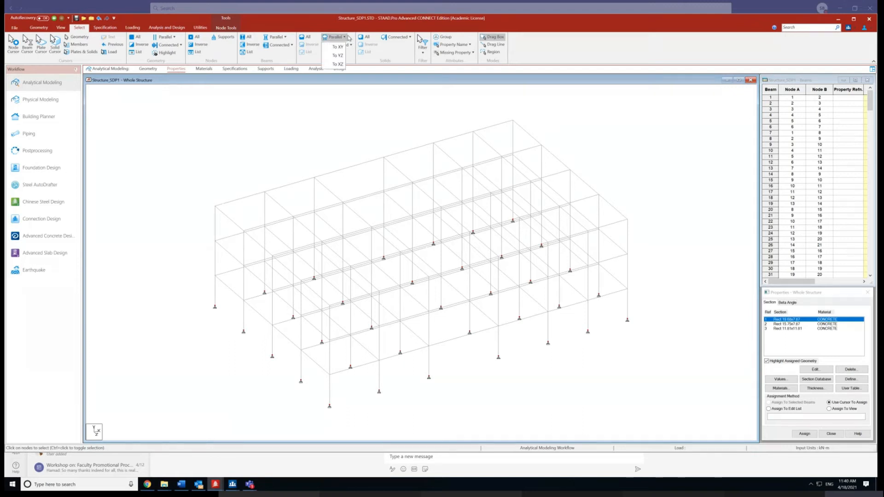
click(285, 37)
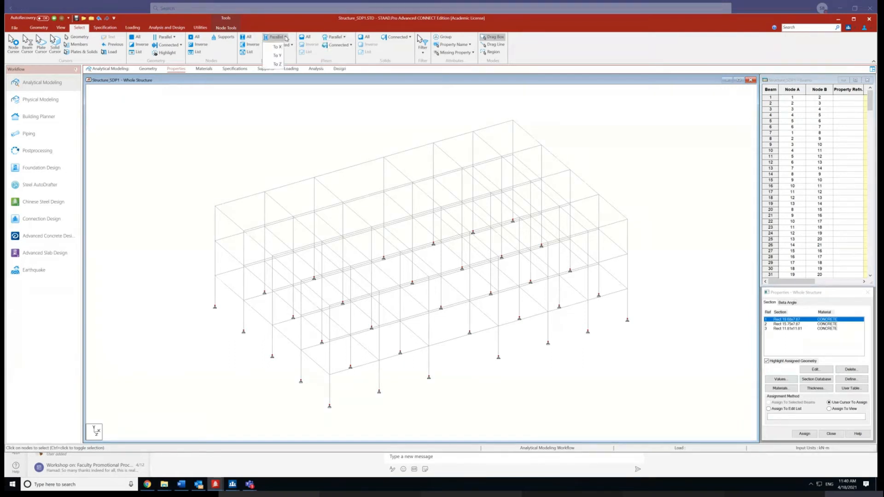
click(277, 47)
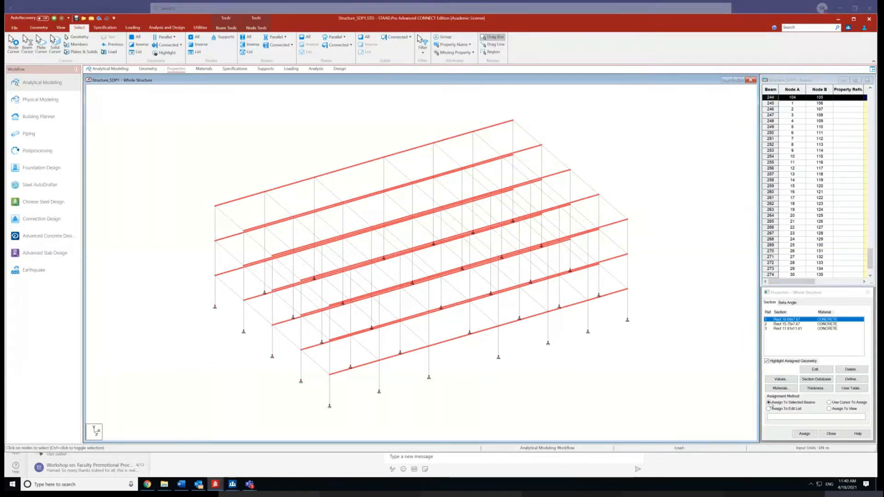
click(805, 434)
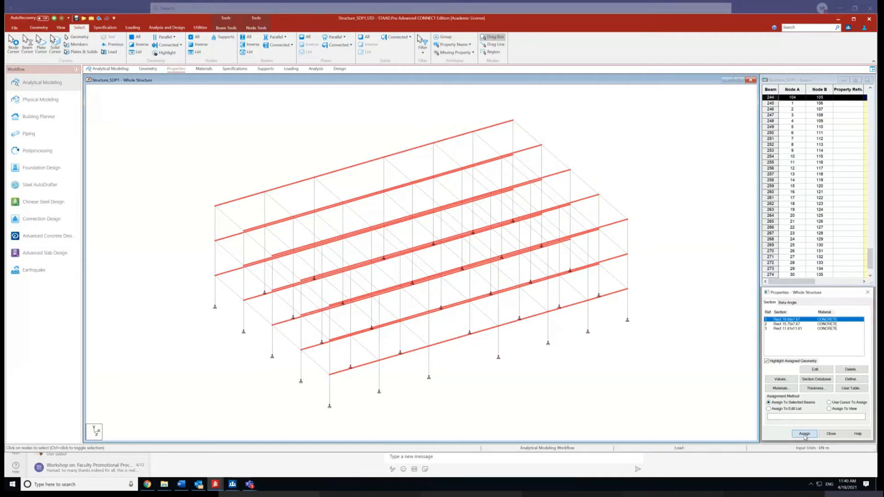
click(827, 386)
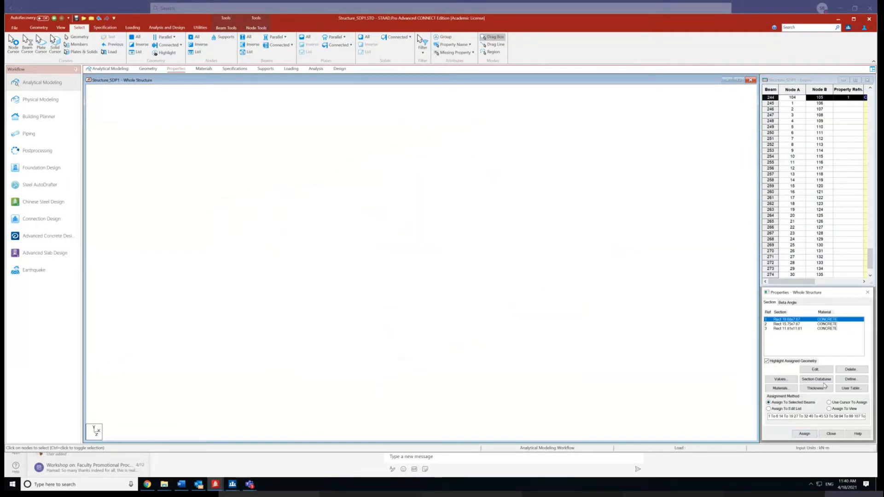
Step: Assign the 0.4 x 0.2 m concrete section to all beams parallel to Z
click(784, 324)
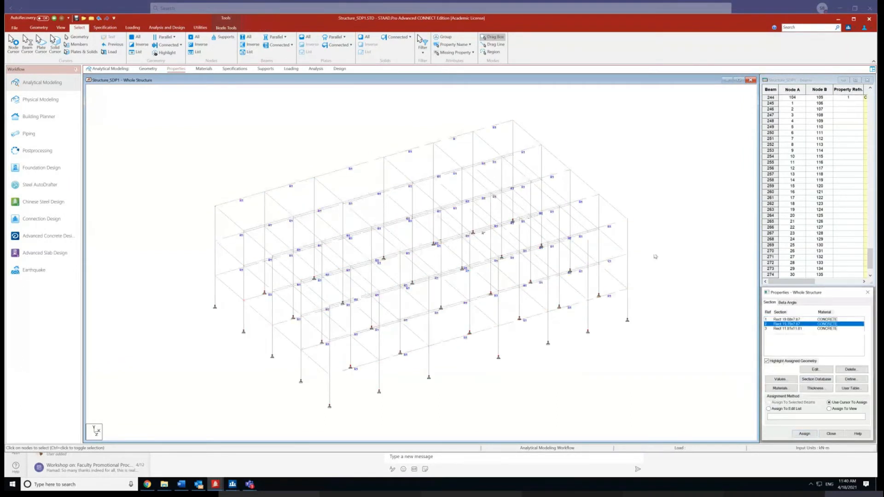
click(275, 37)
click(277, 49)
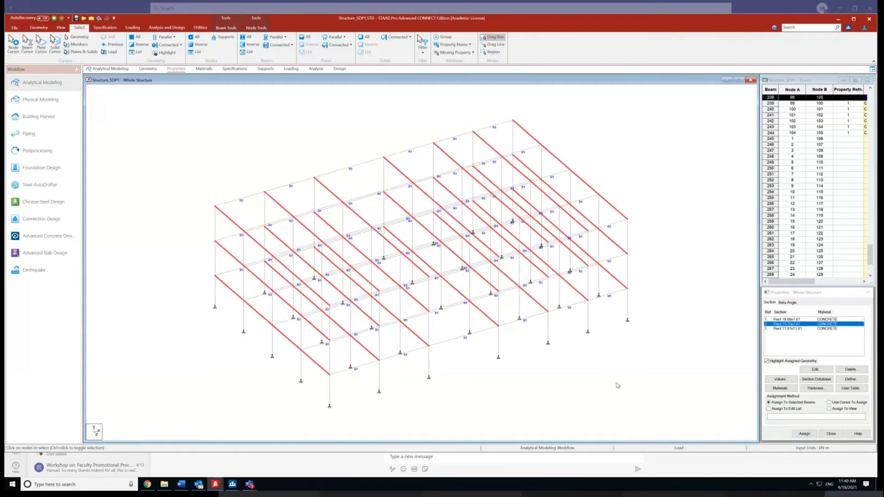
click(805, 434)
click(826, 388)
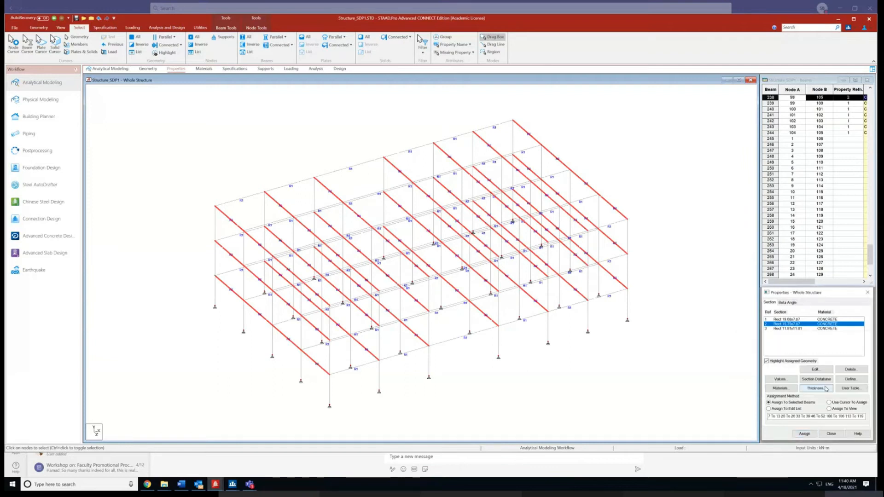
Step: Assign the 0.3 x 0.3 m concrete section to all columns, the members parallel to Y
click(788, 329)
click(276, 37)
click(276, 55)
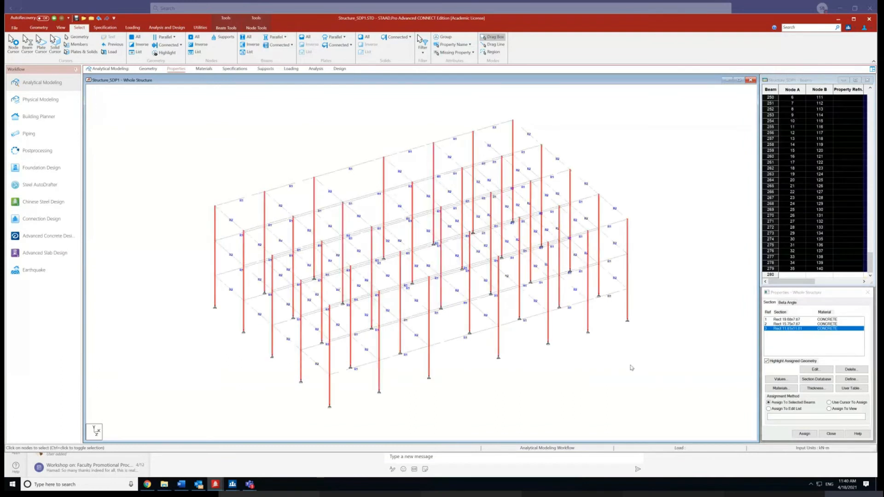
click(804, 434)
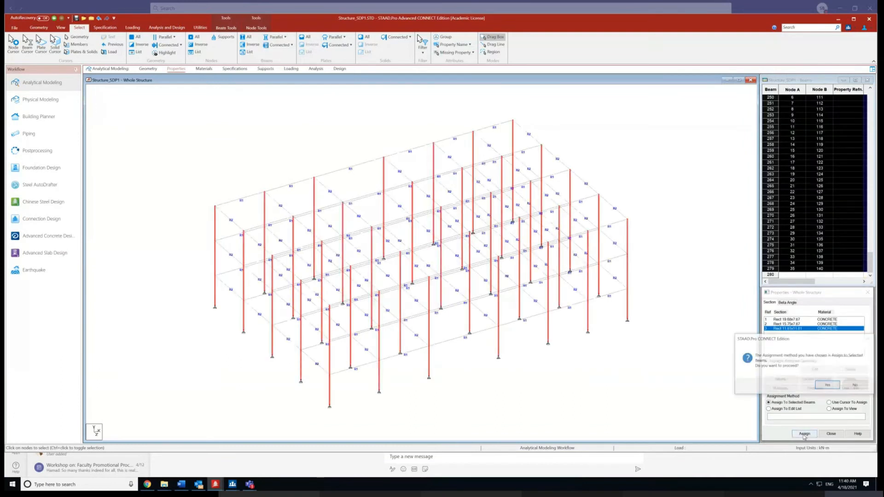
click(827, 385)
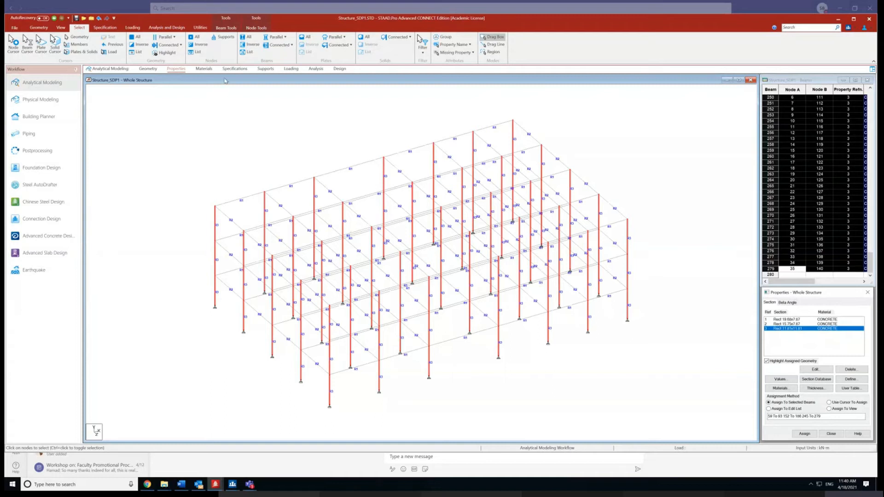
Step: Add a primary load case numbered 1 with loading type Dead and the title LOAD CASE 1
click(291, 69)
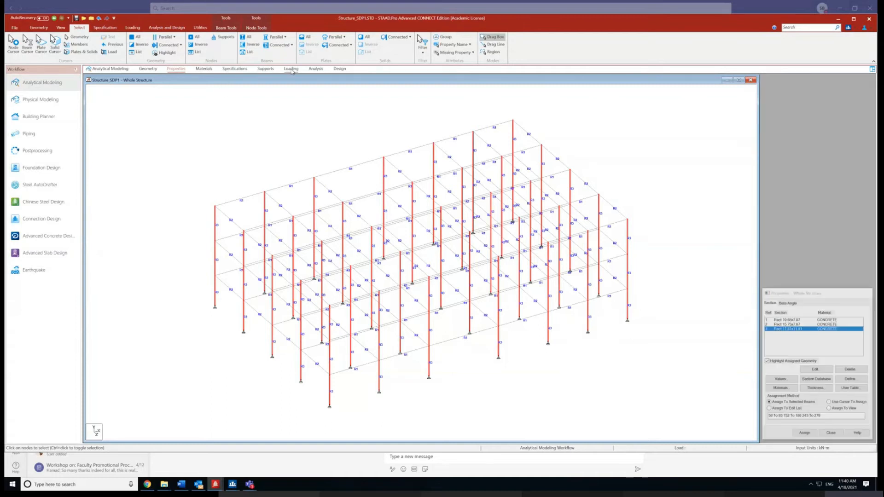
click(789, 97)
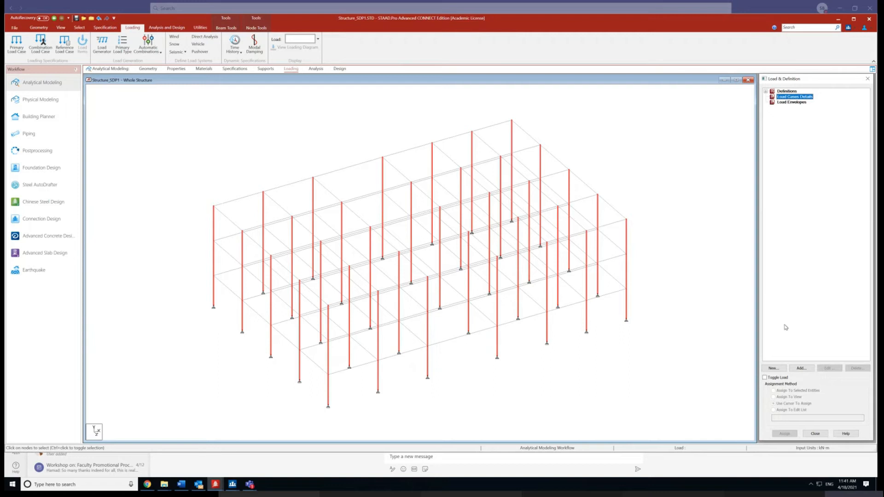
click(801, 367)
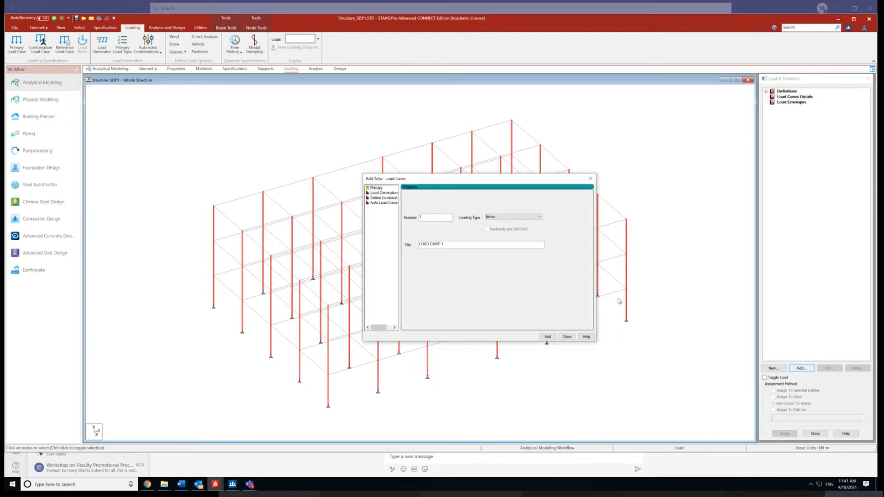
click(508, 217)
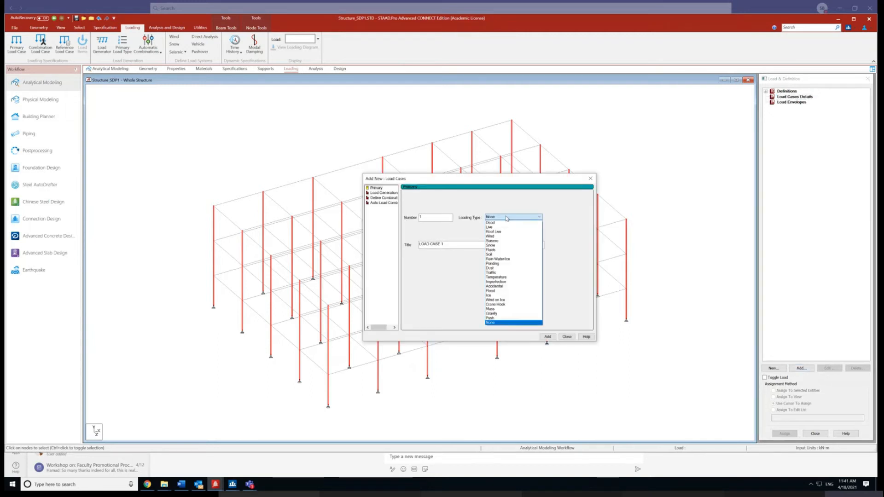
click(501, 222)
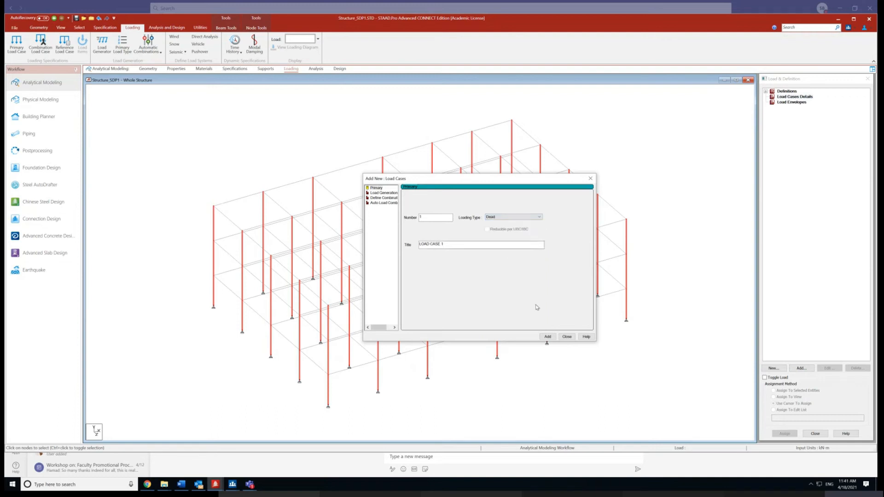
click(547, 336)
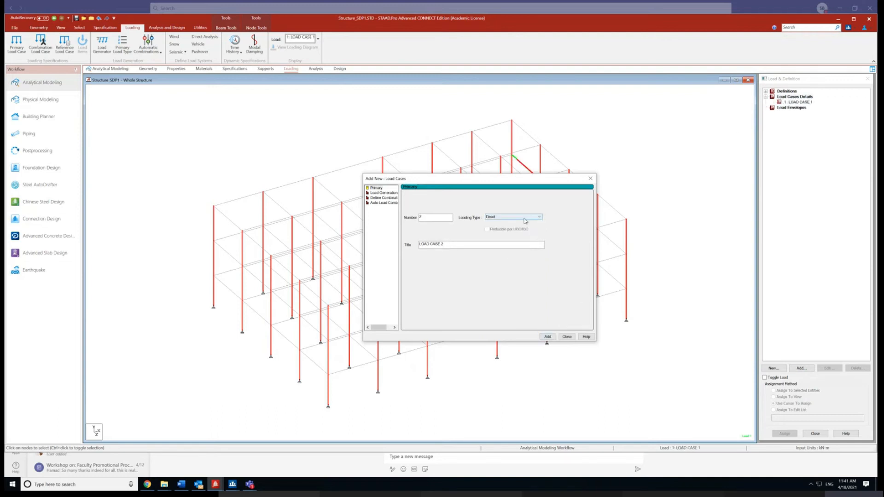
Step: Add a second primary load case with loading type Live and the title LOAD CASE 2
click(526, 221)
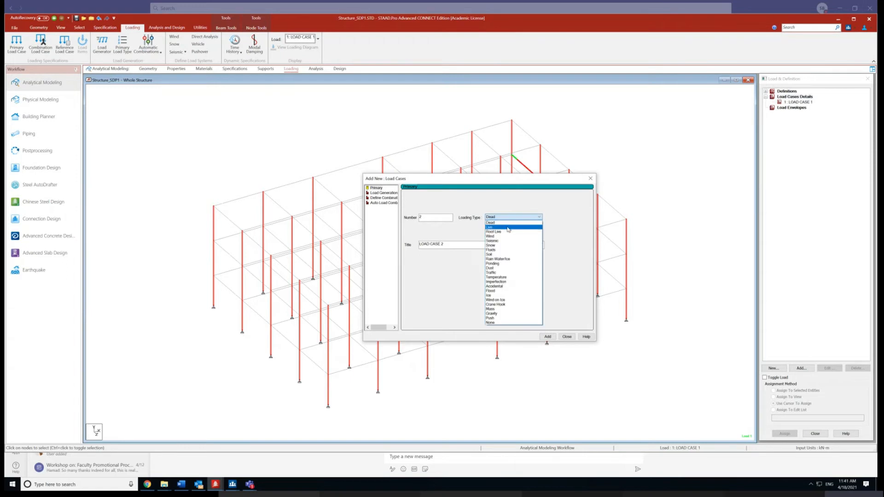
click(509, 227)
click(547, 337)
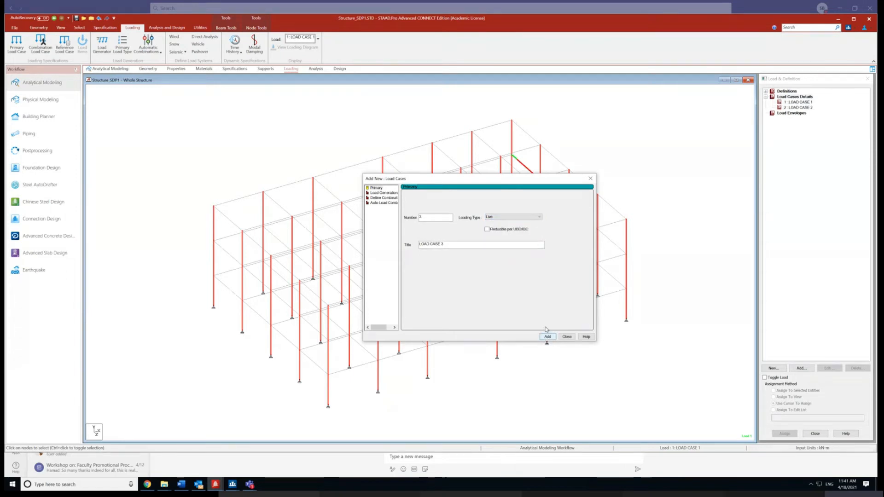
Step: Define a normal load combination of load case 1 with factor 1.2 and load case 2 with factor 1.6
click(384, 198)
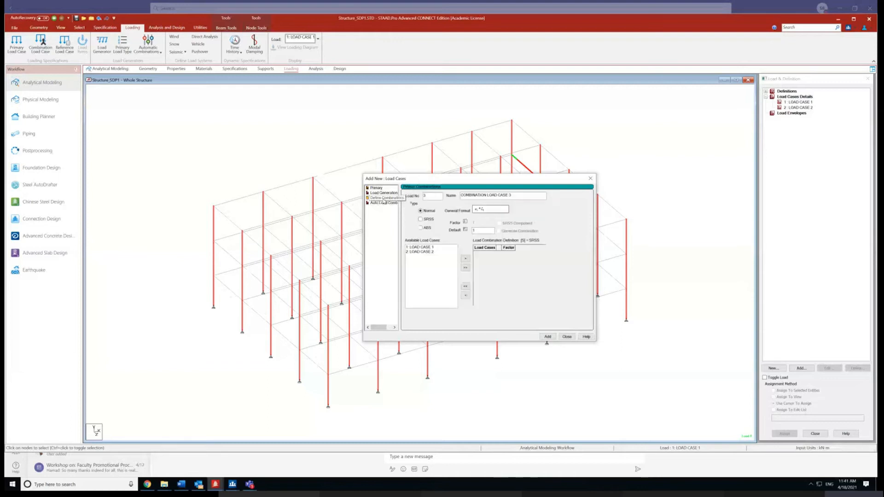
click(426, 248)
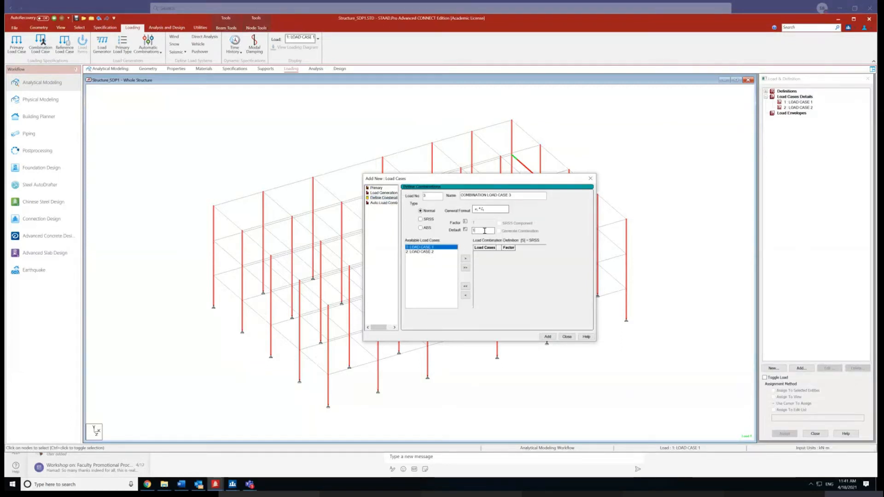
click(484, 230)
text(.2)
click(466, 258)
click(481, 231)
key(BackSpace)
text(6)
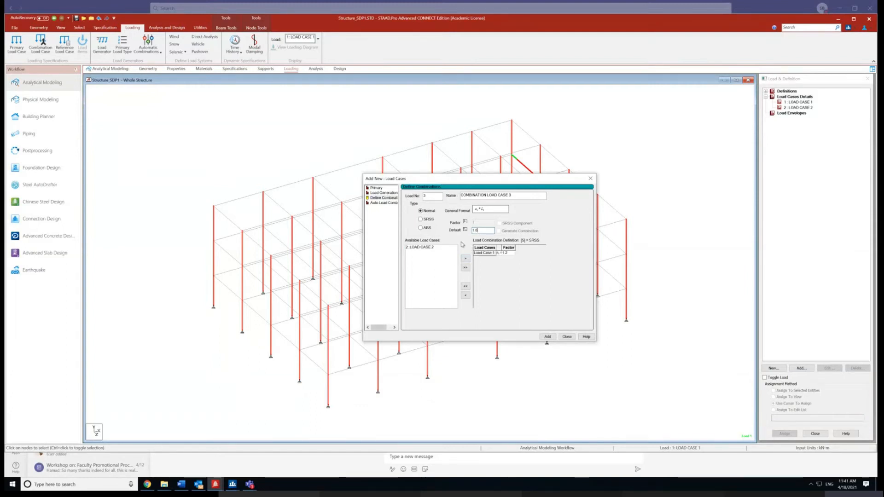
click(421, 247)
click(466, 258)
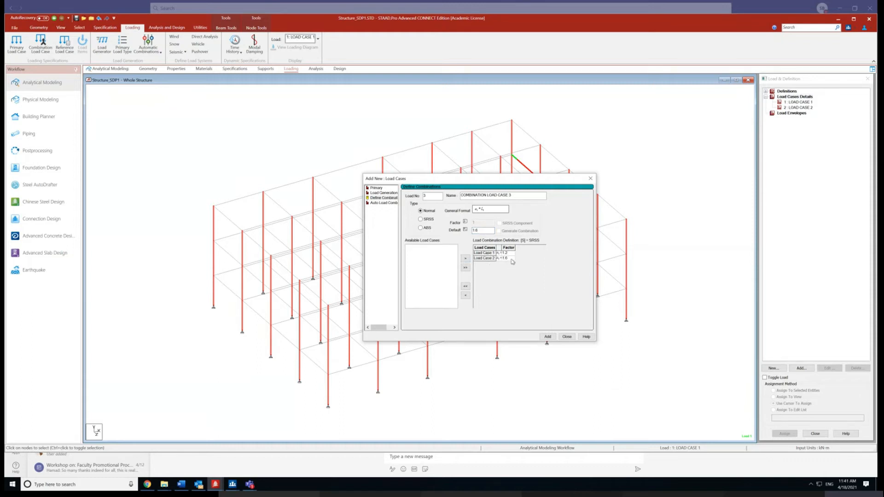
click(544, 336)
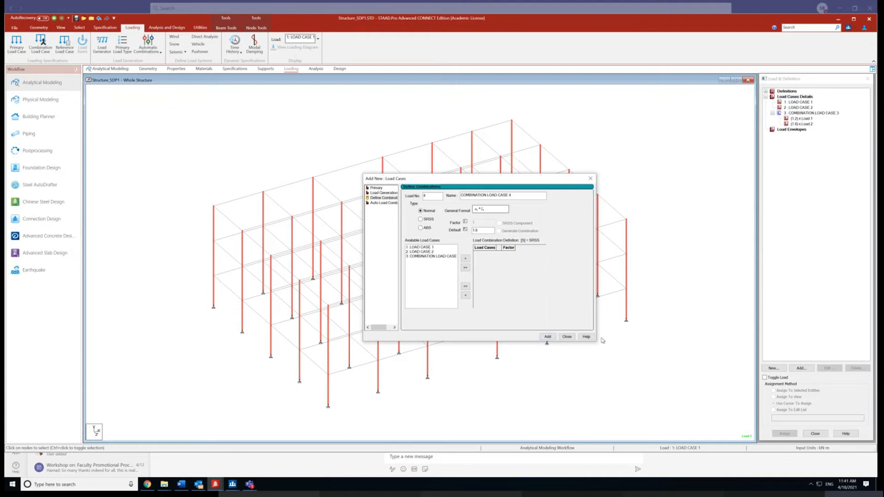
Step: Add a Y-range floor load of -8 kN/m2 in global Y to load case 1, without one-way distribution
click(801, 103)
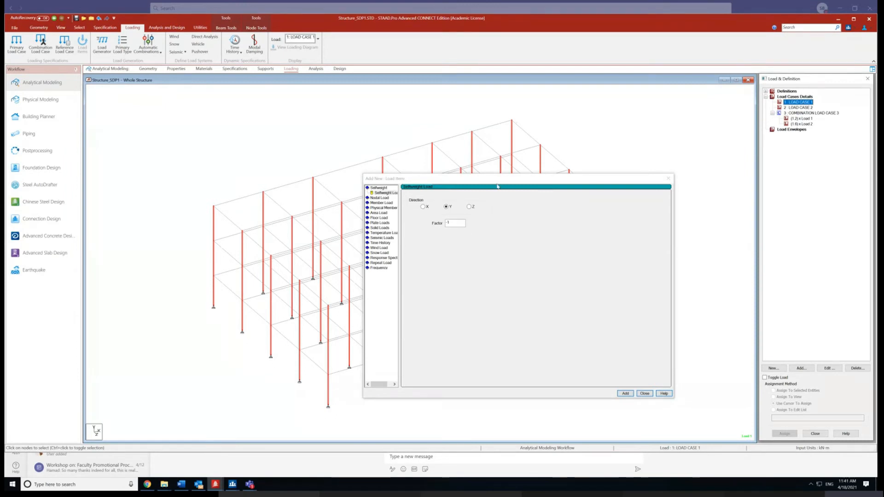
drag(499, 180, 511, 138)
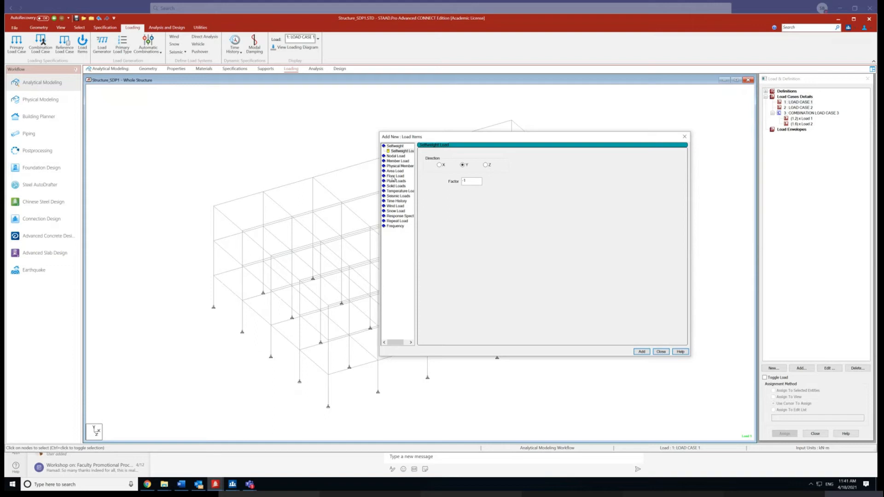
click(395, 177)
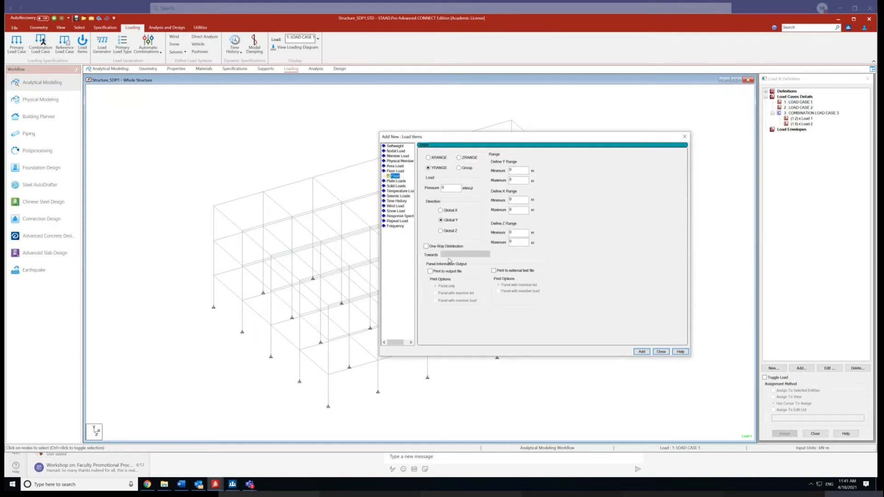
double_click(442, 187)
text(-8)
click(426, 246)
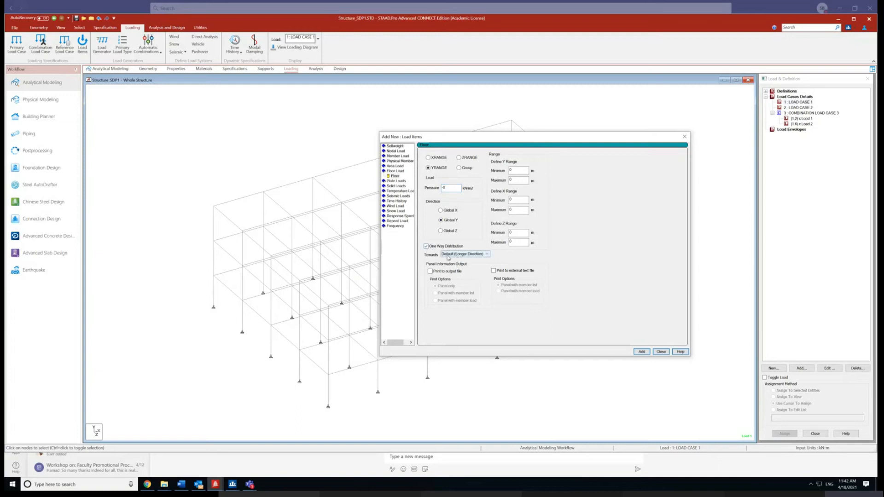
click(427, 246)
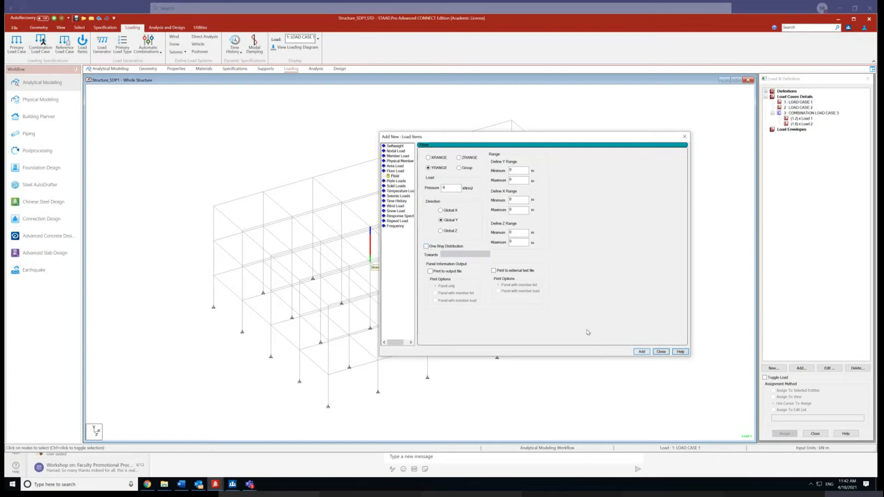
click(642, 352)
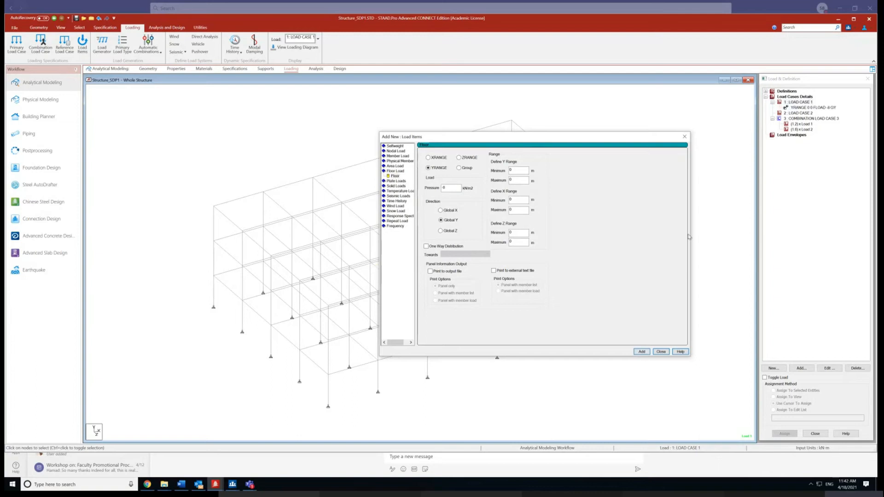
Step: Add a Y-range floor load of -2 kN/m2 in global Y to load case 2 and finish adding load items
click(802, 113)
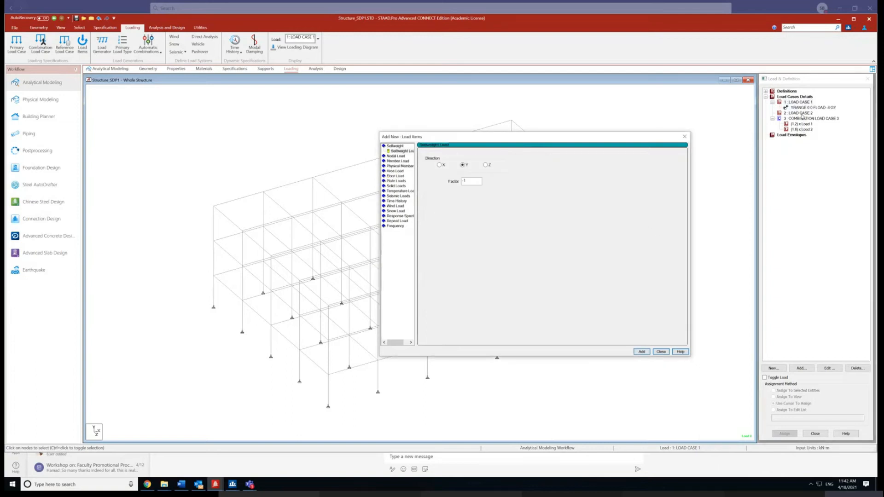
click(802, 113)
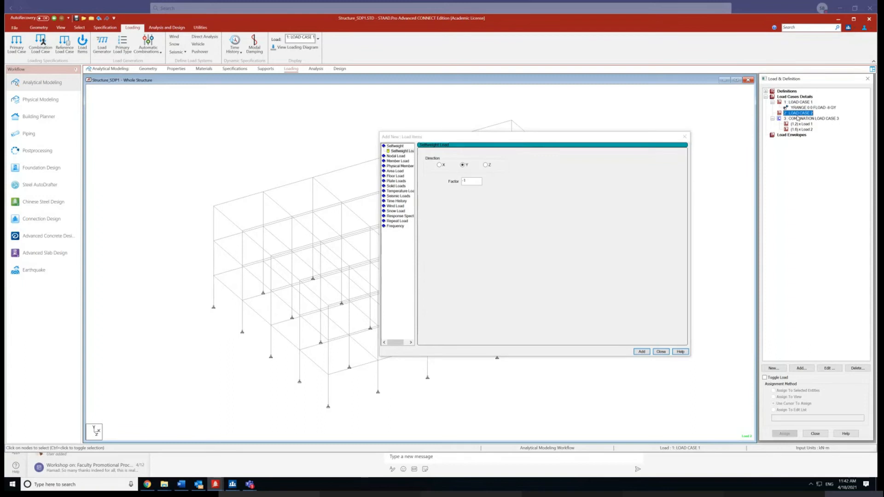
click(395, 176)
drag(447, 189, 431, 189)
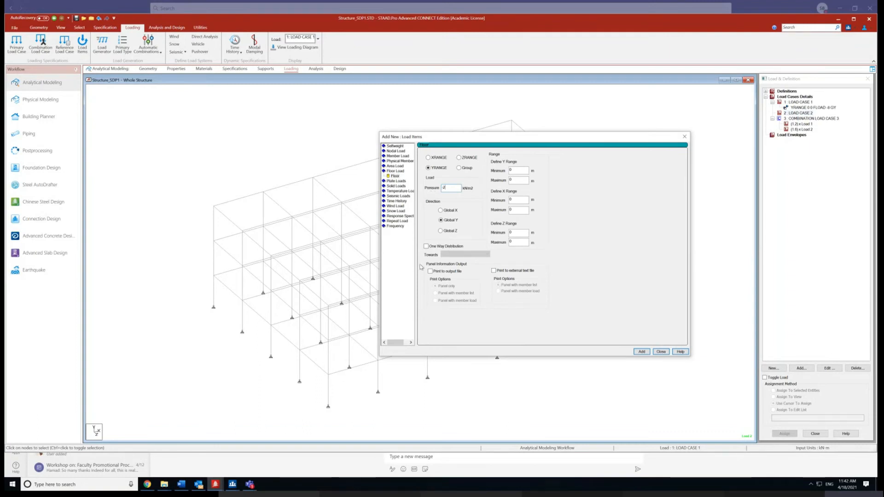
click(642, 352)
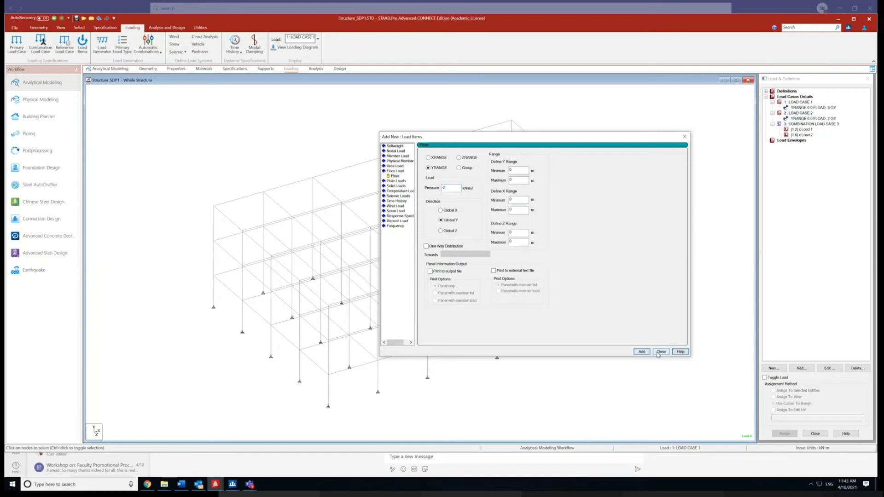
click(660, 351)
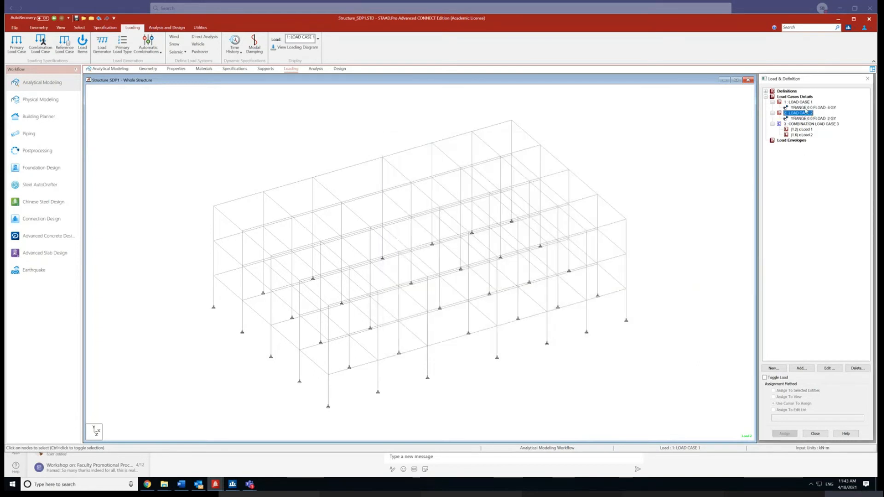
Step: Display the floor loads of load case 1 and load case 2 on the model to check which floors they cover
click(810, 108)
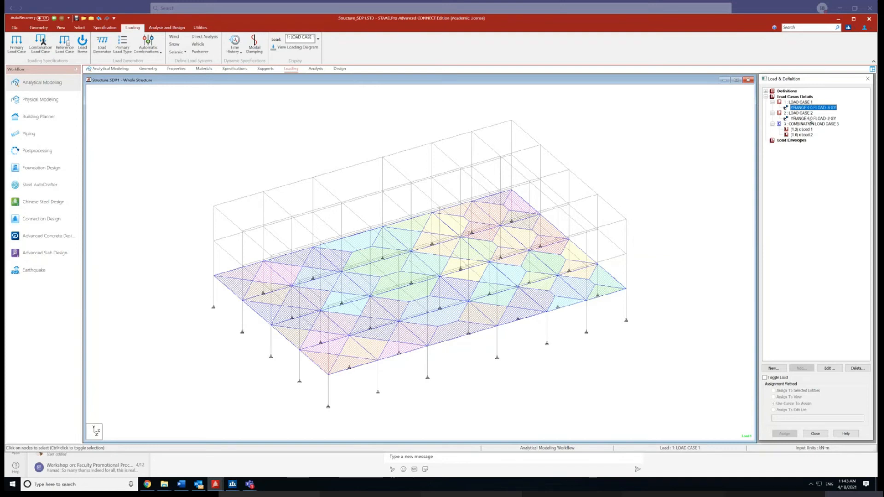
click(809, 118)
click(808, 107)
Step: Check the coordinates of a corner node on the frame's uppermost level
click(79, 27)
click(14, 44)
double_click(215, 208)
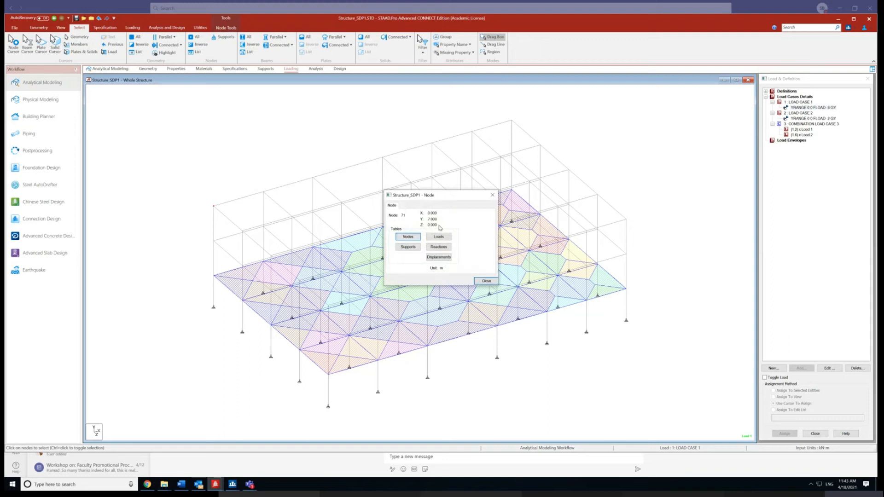
click(486, 281)
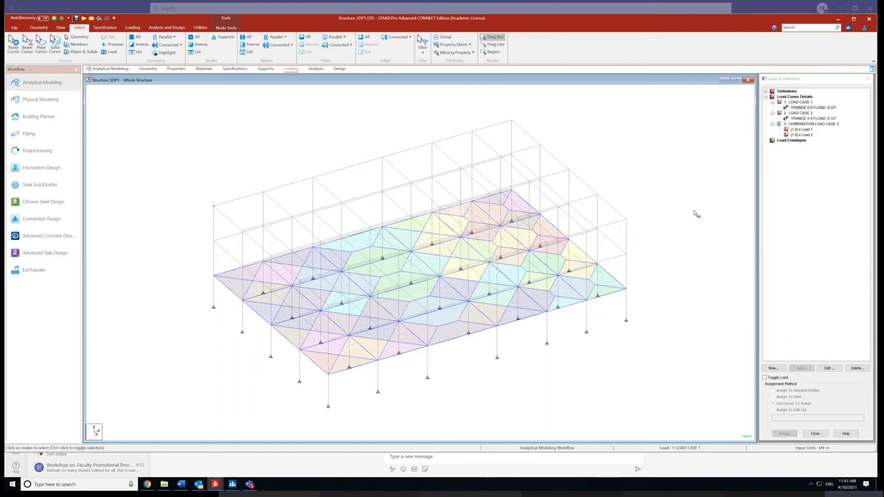
Step: Set the maximum of the Y range to 7.1 m for the floor load in load case 1
click(806, 108)
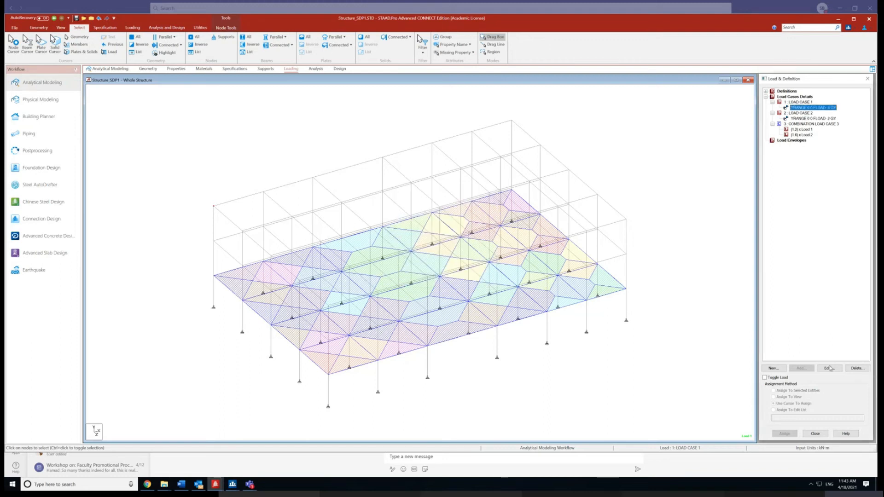
click(829, 368)
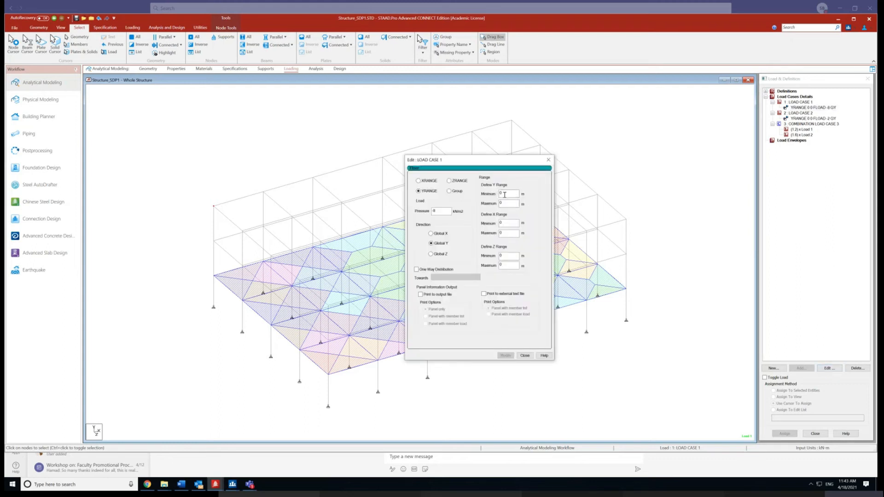
double_click(500, 204)
click(505, 356)
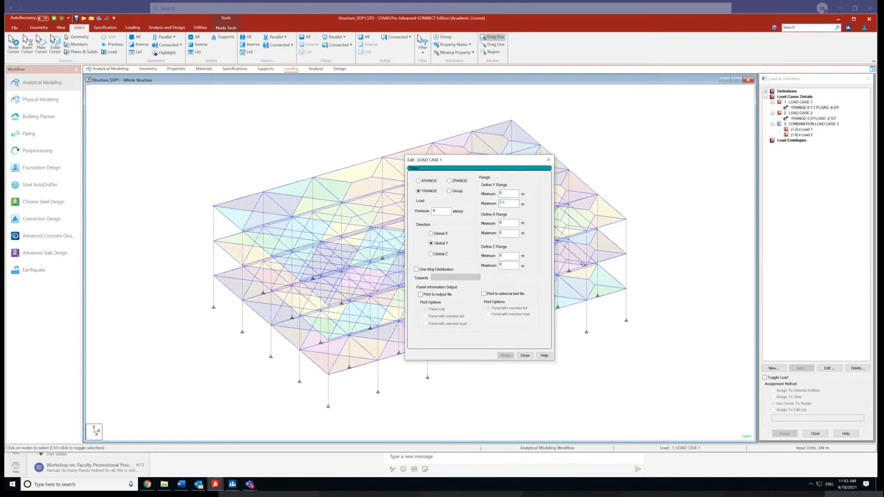
click(524, 355)
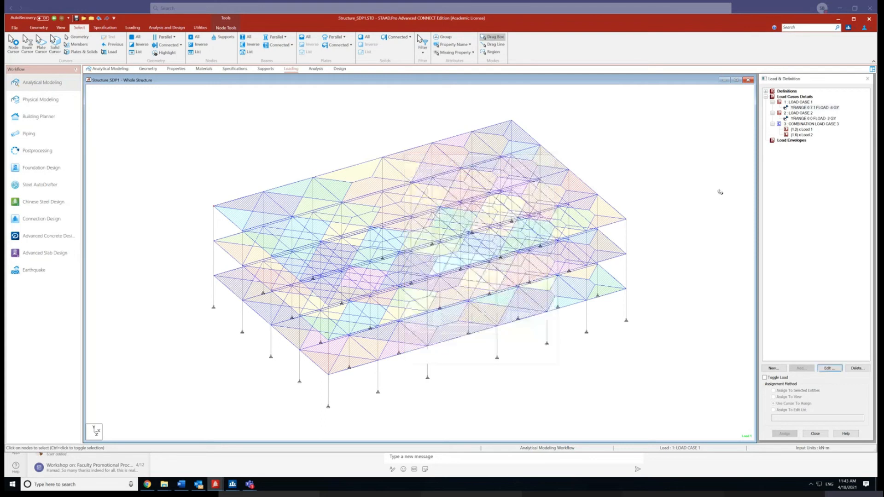
Step: Set the maximum of the Y range to 7.1 m for the floor load in load case 2
click(813, 118)
click(822, 370)
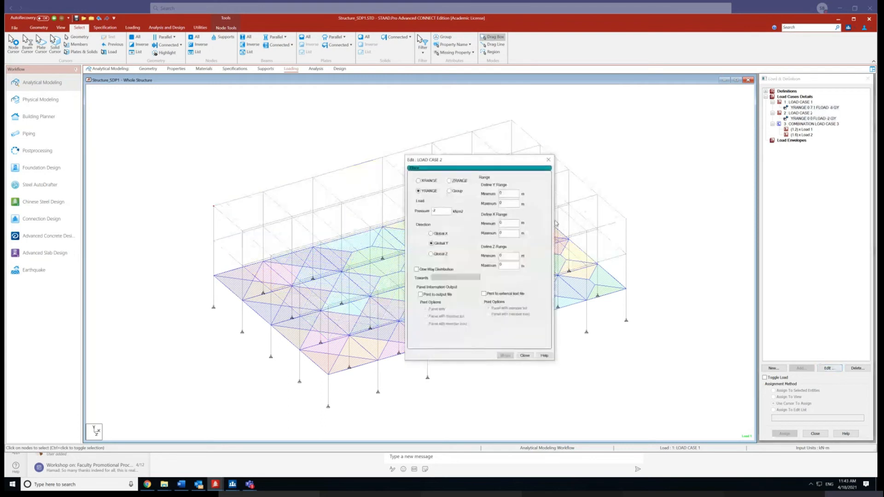
drag(512, 205, 496, 205)
text(7.1)
click(506, 356)
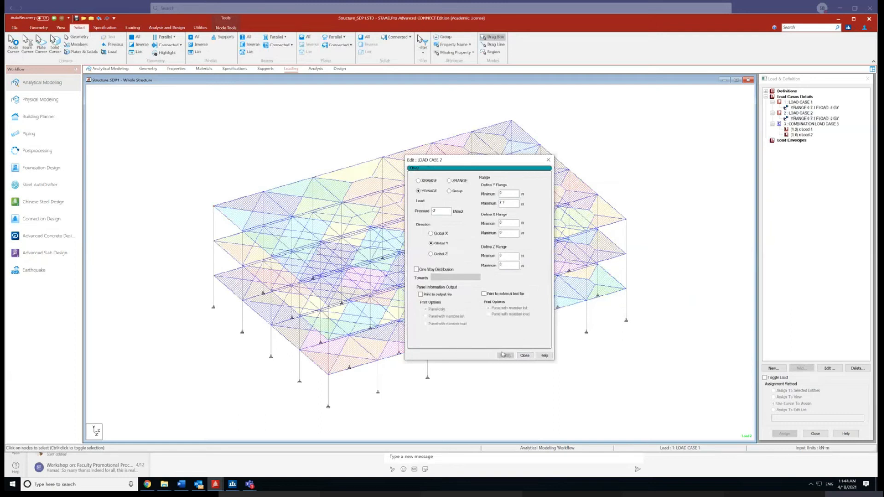
click(525, 356)
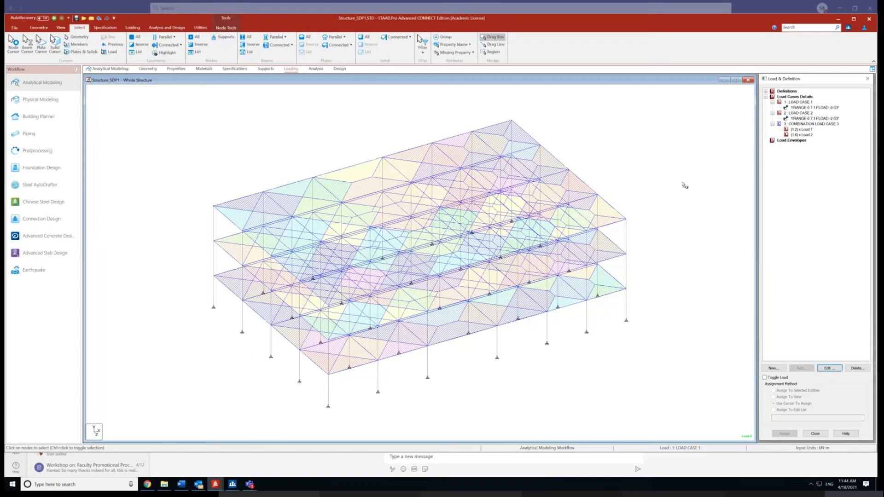
Step: Review the pressure, direction and range settings of the floor load in load case 1
click(809, 108)
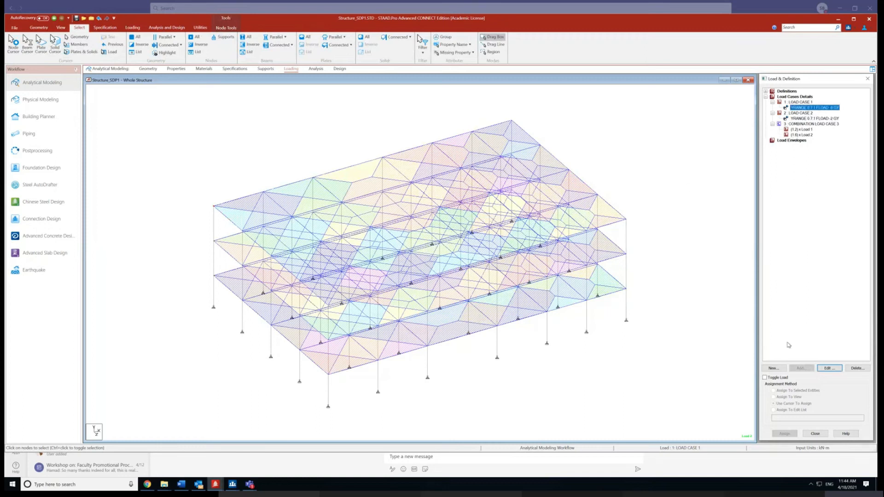
click(829, 367)
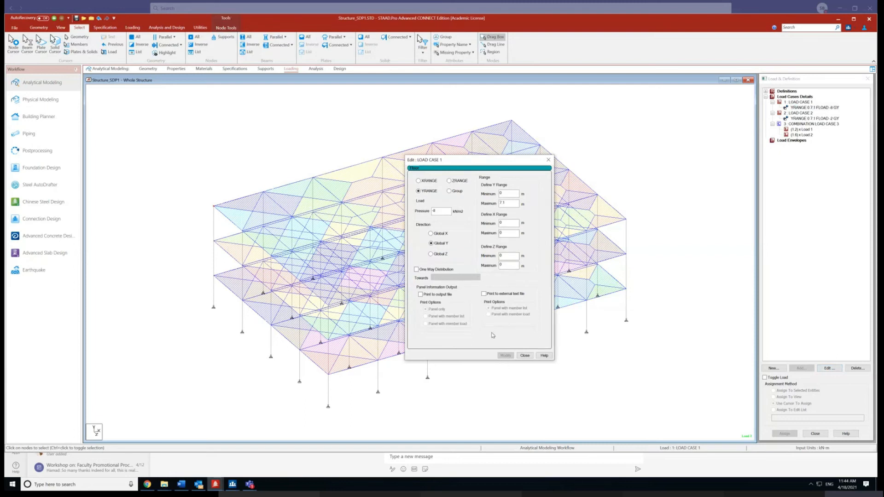
click(525, 356)
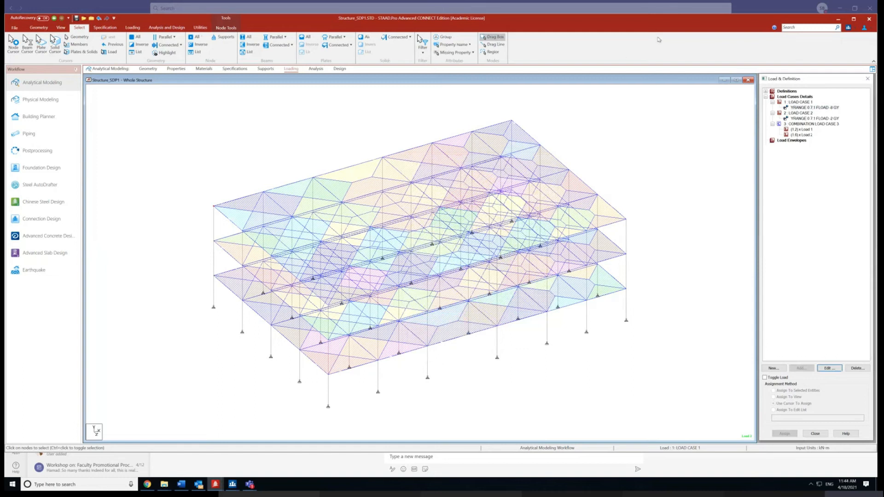
Step: Add a Perform Analysis command with the No Print option to the model
click(316, 69)
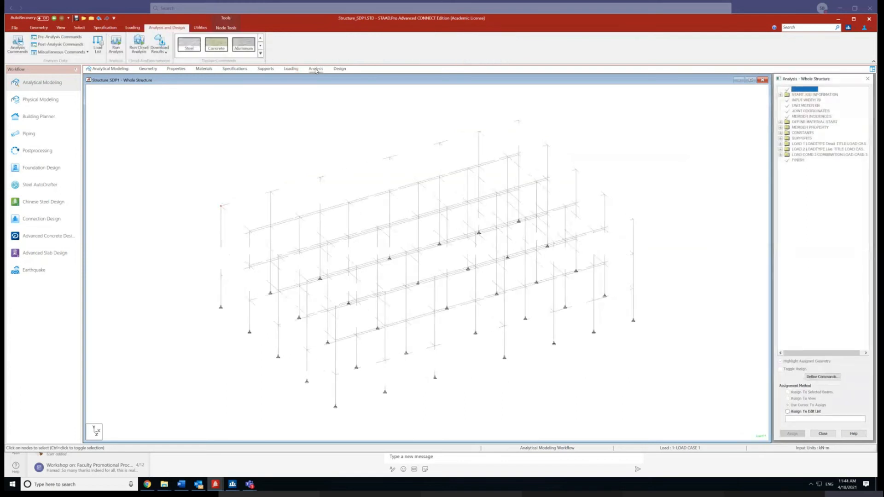
click(17, 48)
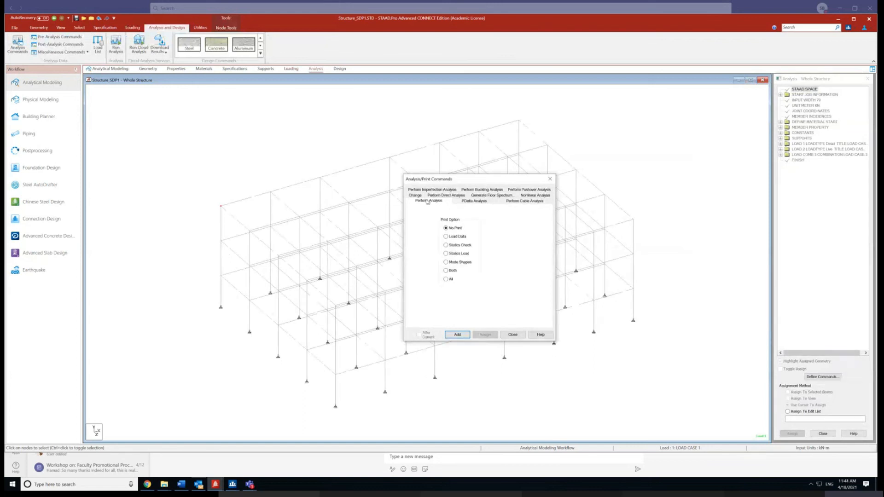
click(458, 334)
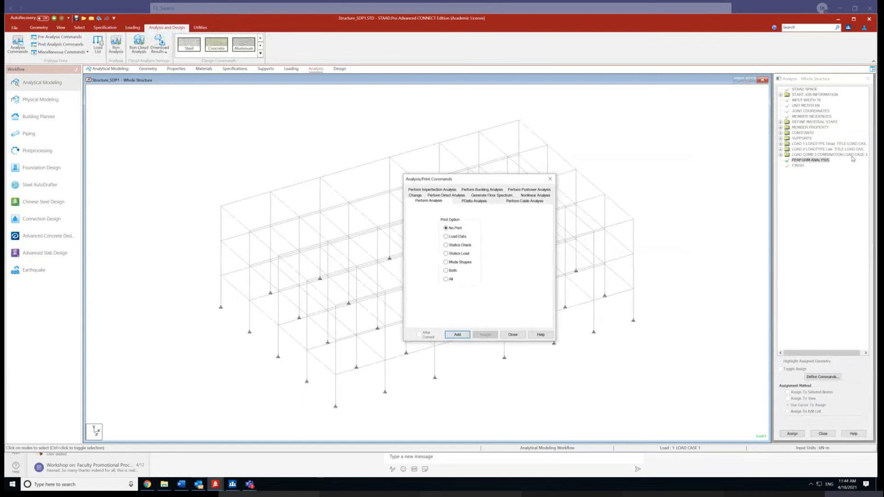
click(512, 335)
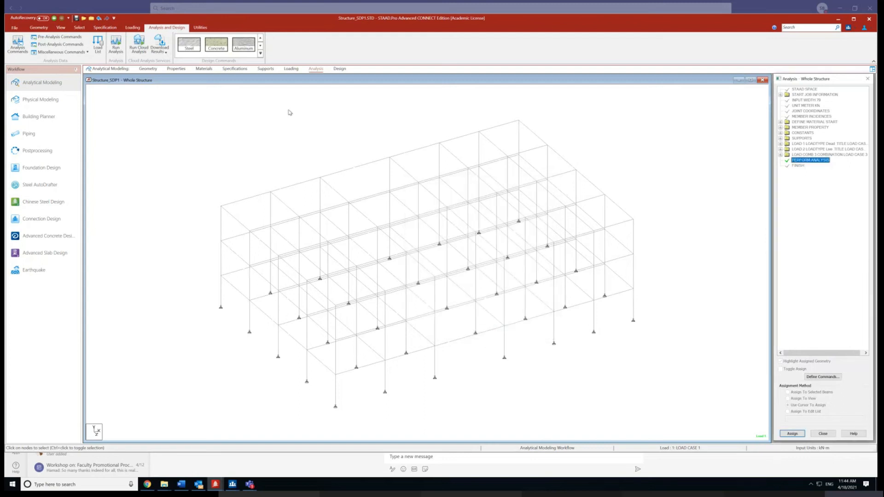
Step: Run the analysis, saving the modified structure, and enter postprocessing mode with the load case results loaded
click(115, 42)
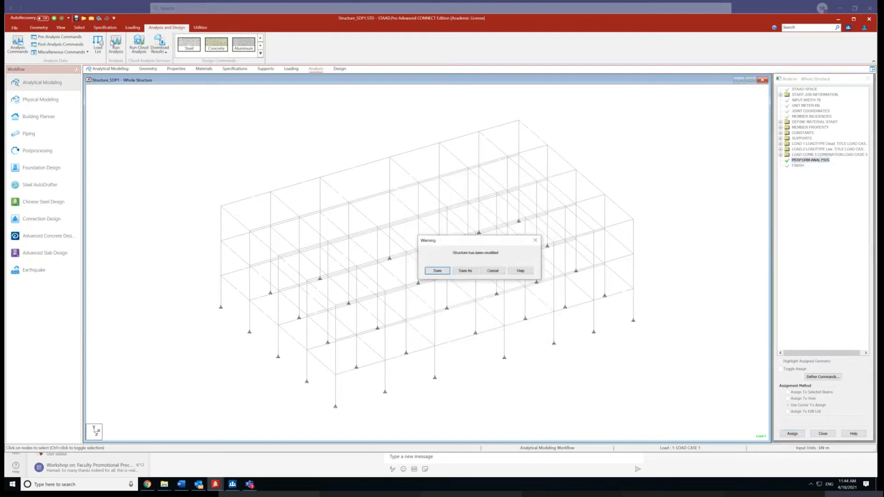
click(437, 271)
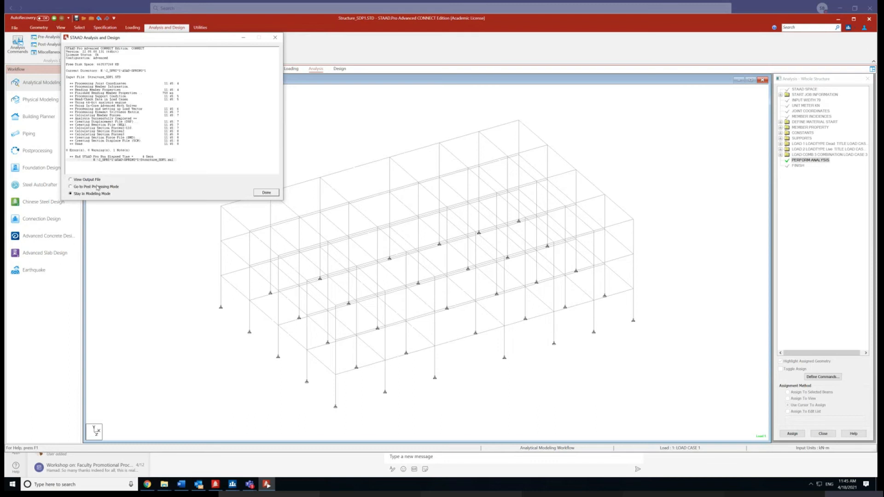
click(266, 194)
click(451, 289)
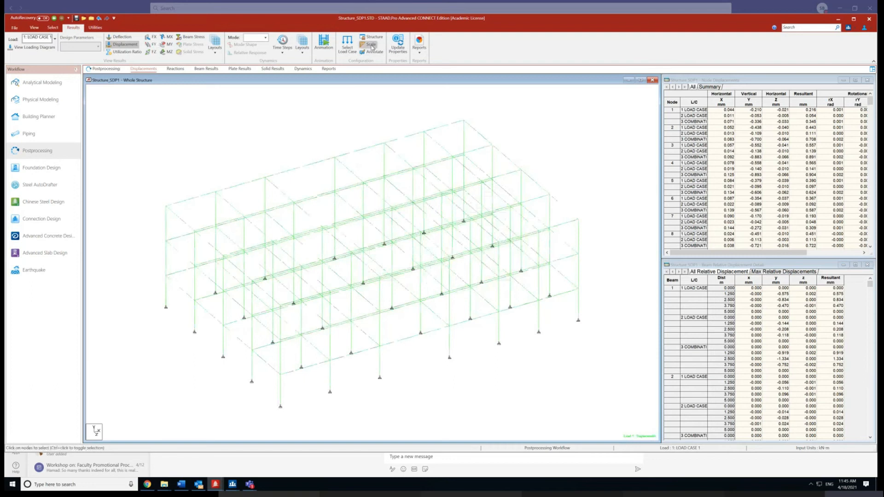
Step: Set the displacement diagram scale to 2 mm per m and apply it to the deflected shape
click(371, 45)
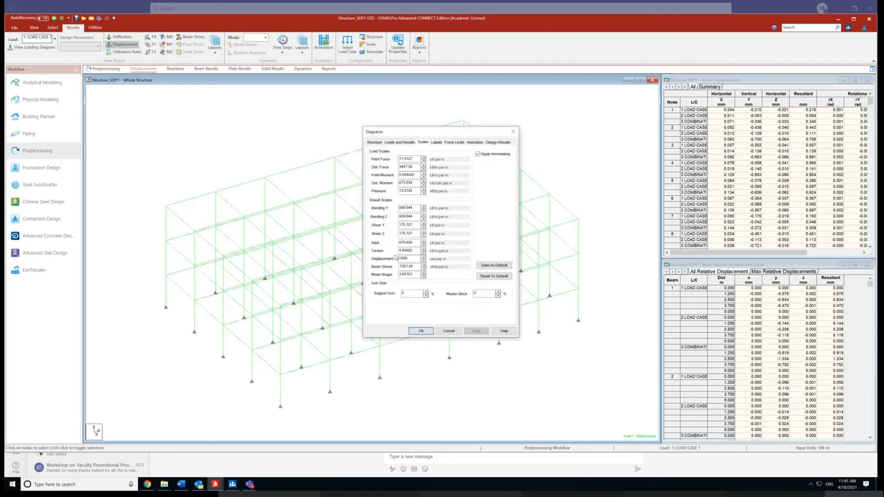
click(424, 261)
click(424, 261)
click(424, 261)
click(424, 261)
click(424, 261)
click(423, 261)
click(424, 261)
click(423, 261)
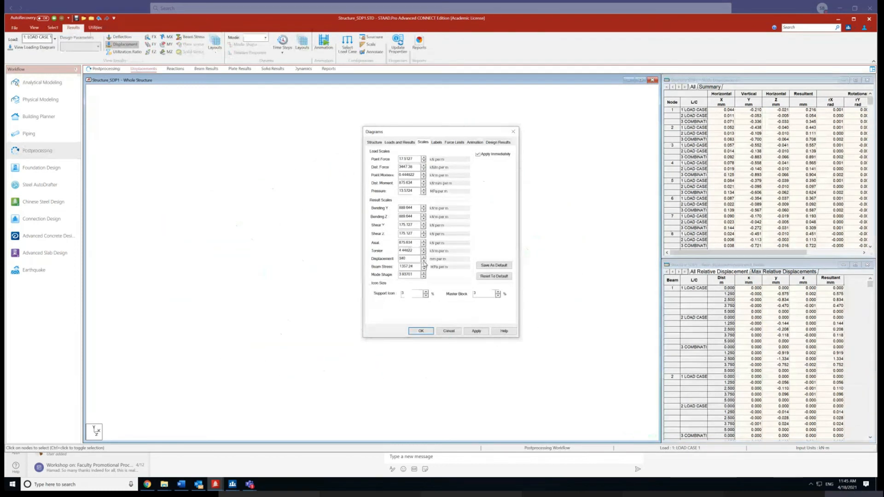
click(424, 261)
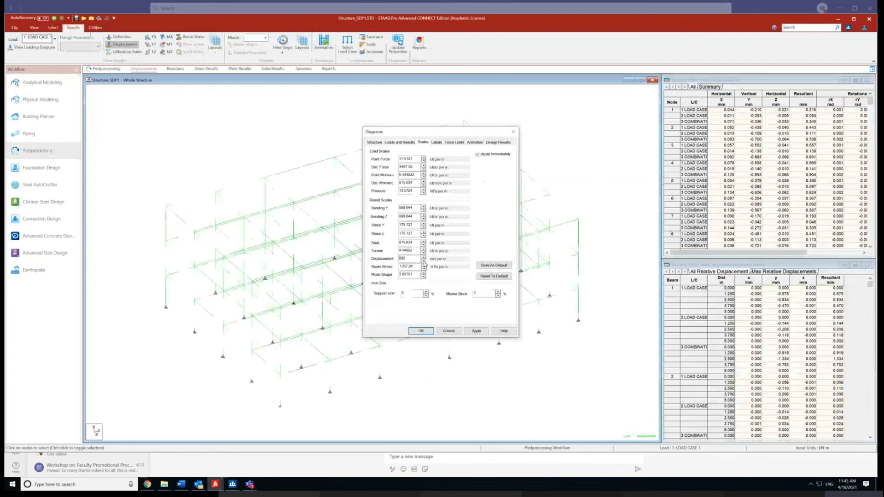
click(424, 261)
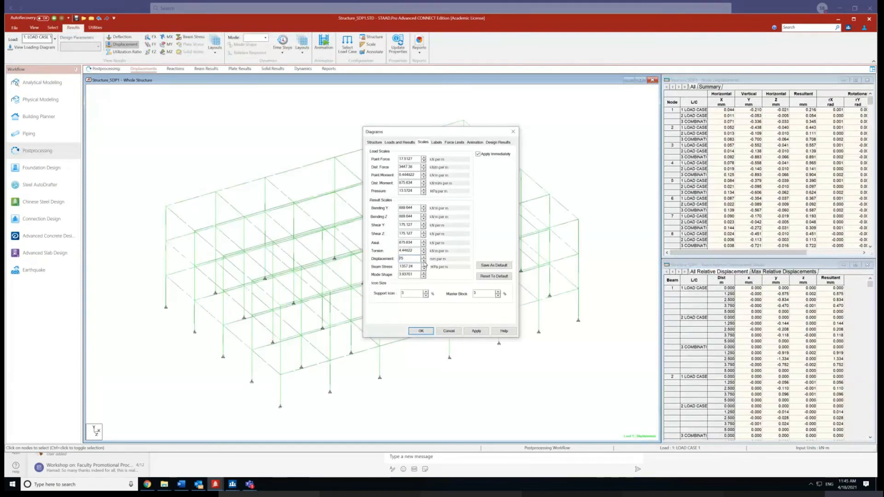
click(424, 261)
click(424, 263)
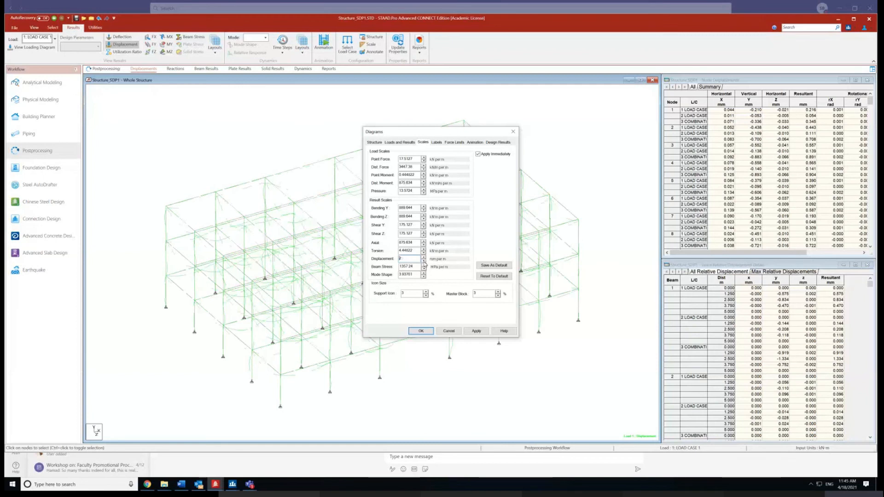
click(477, 331)
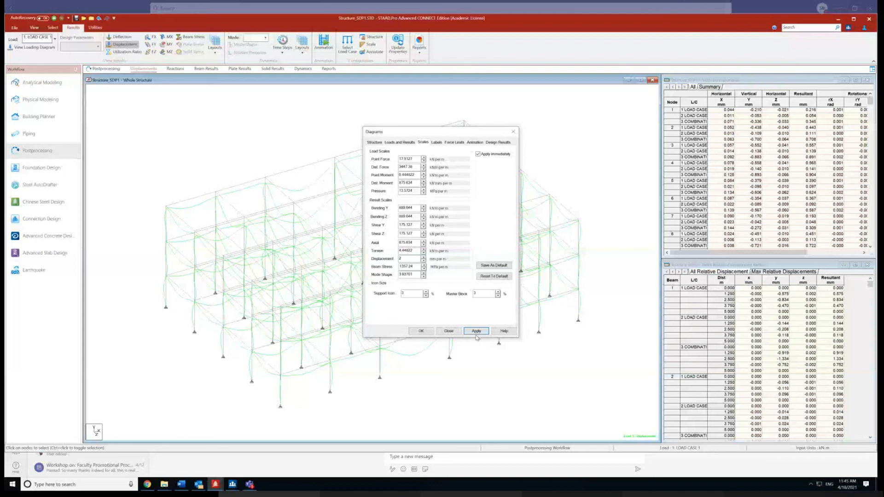
click(453, 332)
Step: Replace the displacement diagram with the MZ bending moment diagram and set the Bending Z scale to 20 kN-m per m
click(135, 45)
click(166, 51)
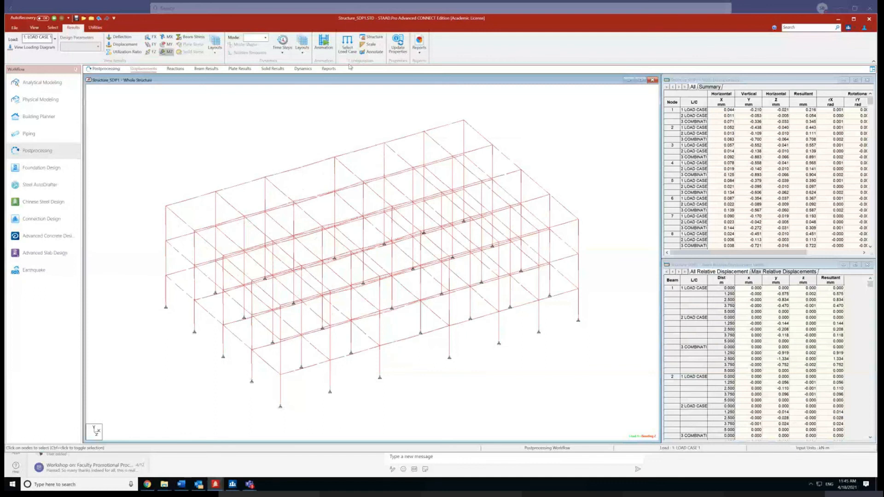
click(371, 44)
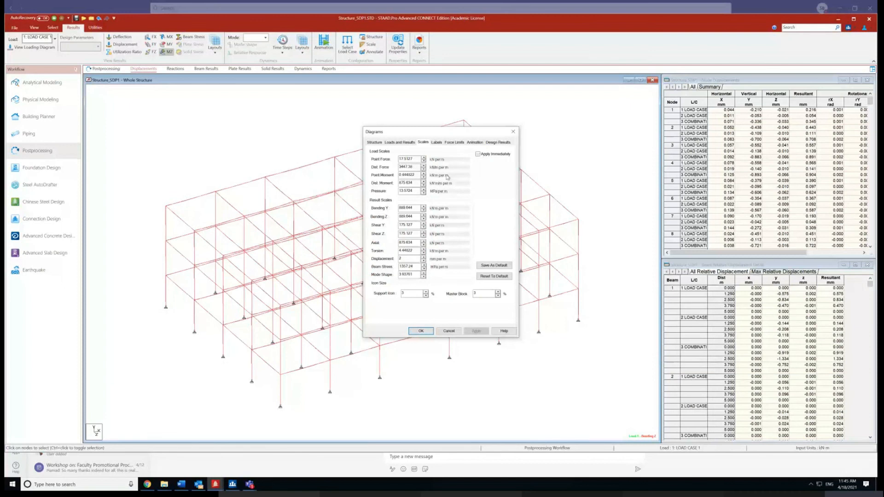
click(423, 220)
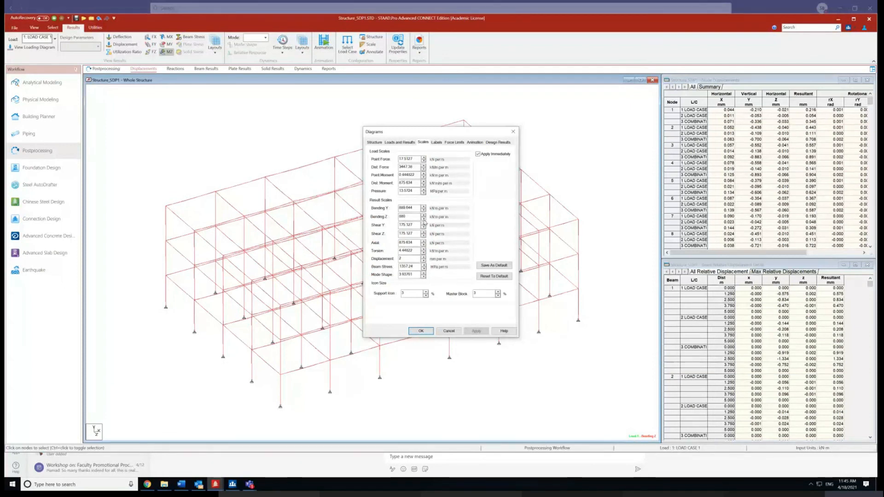
click(424, 219)
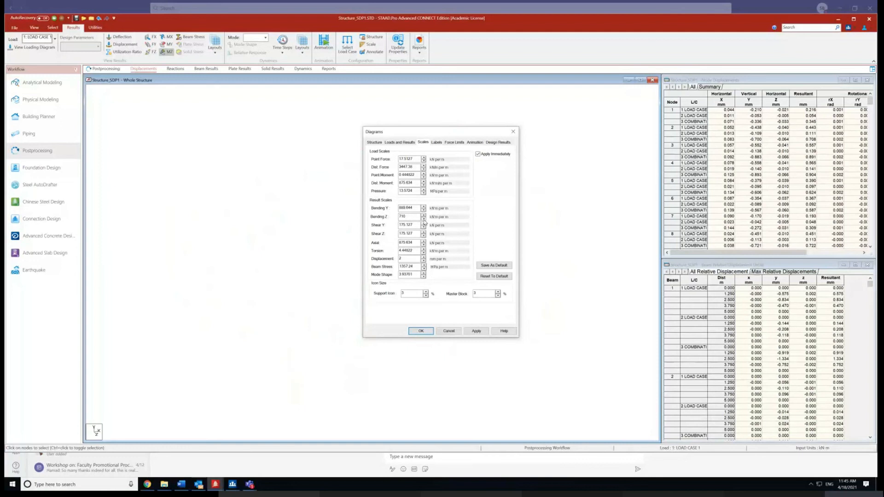
click(424, 219)
click(424, 219)
click(423, 220)
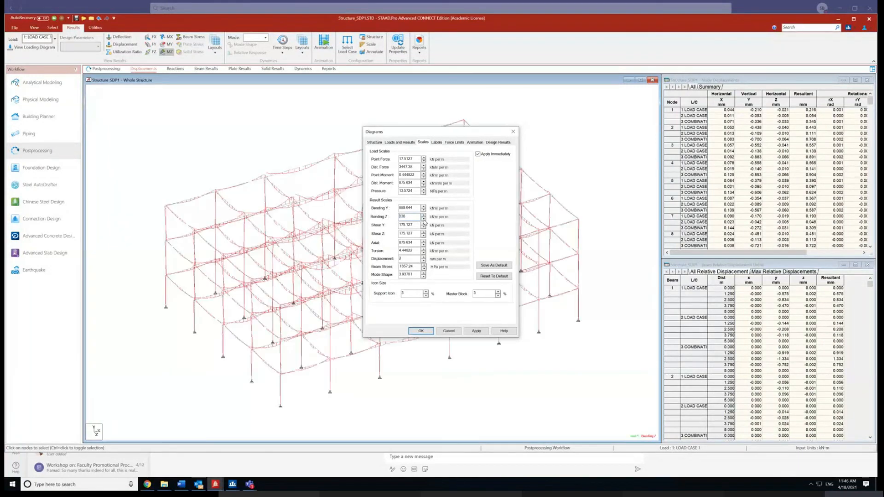
click(423, 220)
click(424, 220)
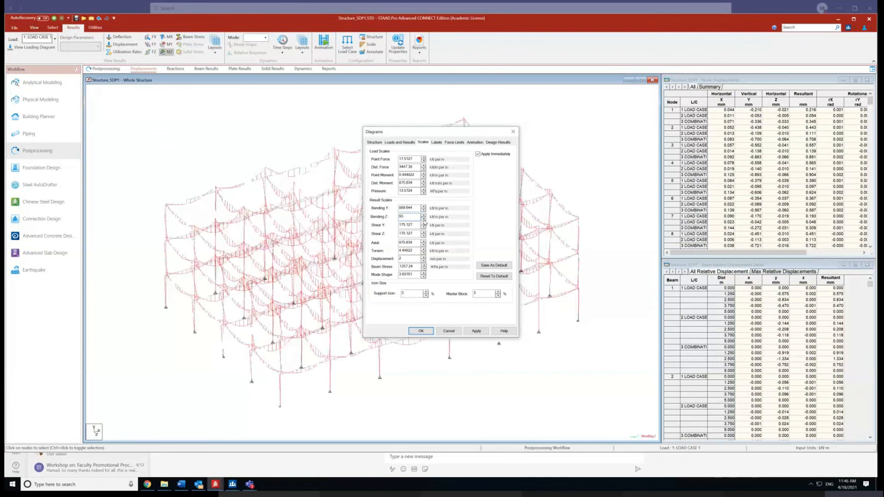
click(424, 219)
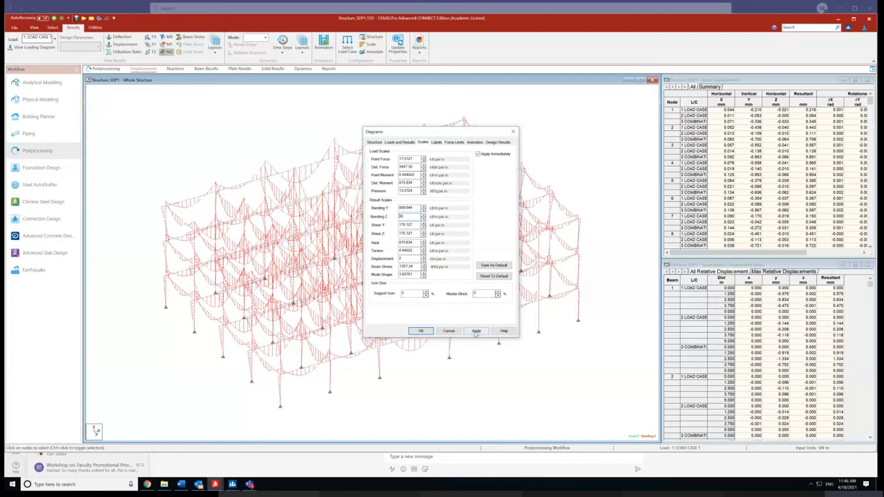
click(423, 220)
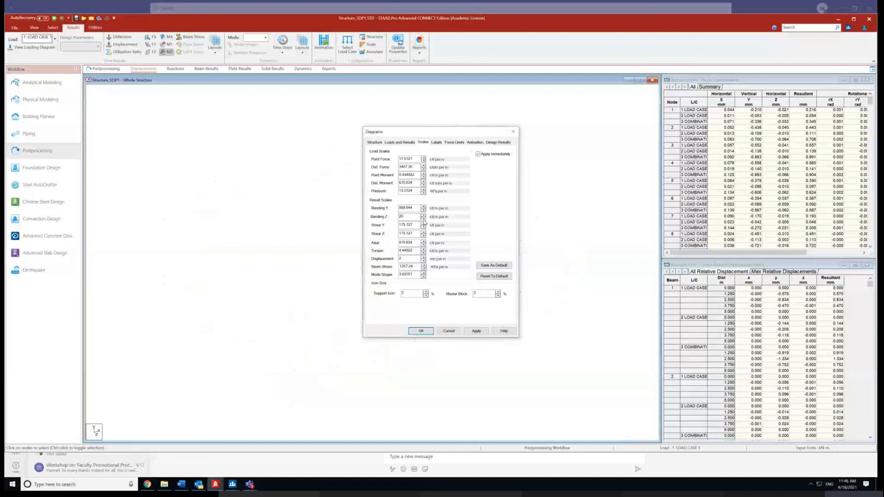
click(421, 331)
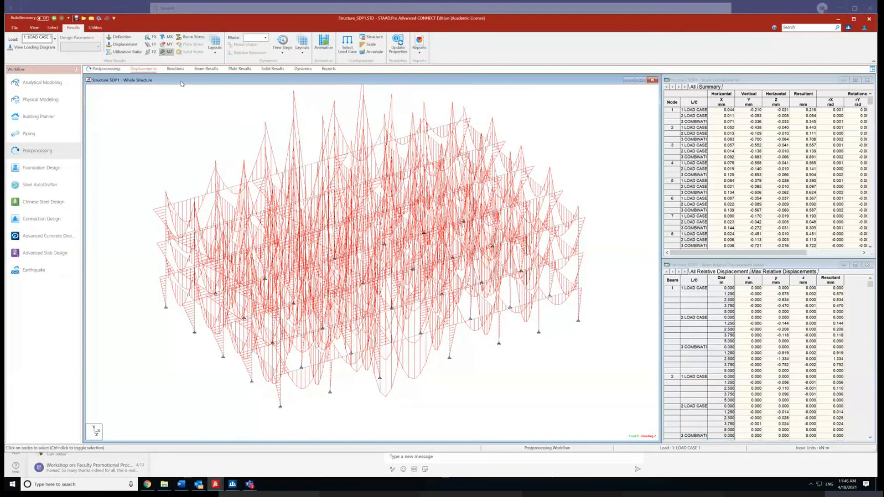
Step: Return to analytical modeling and create a beam release specification that releases MZ at the member start
click(55, 88)
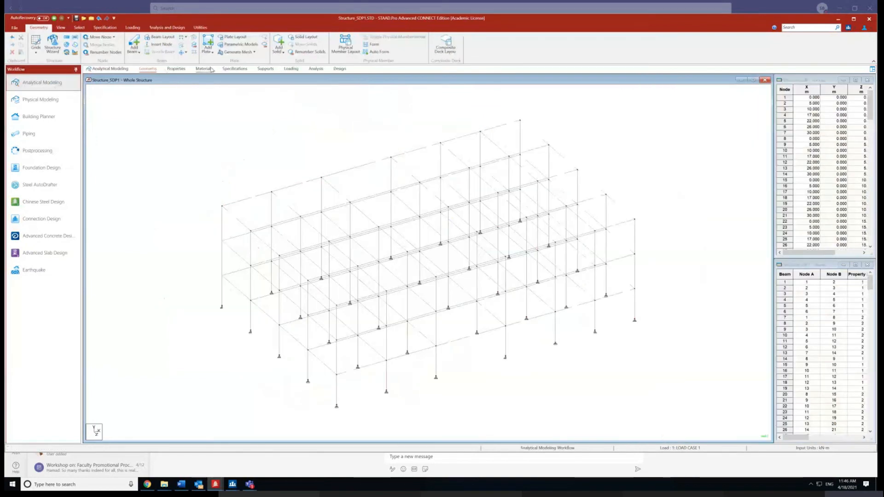
click(226, 69)
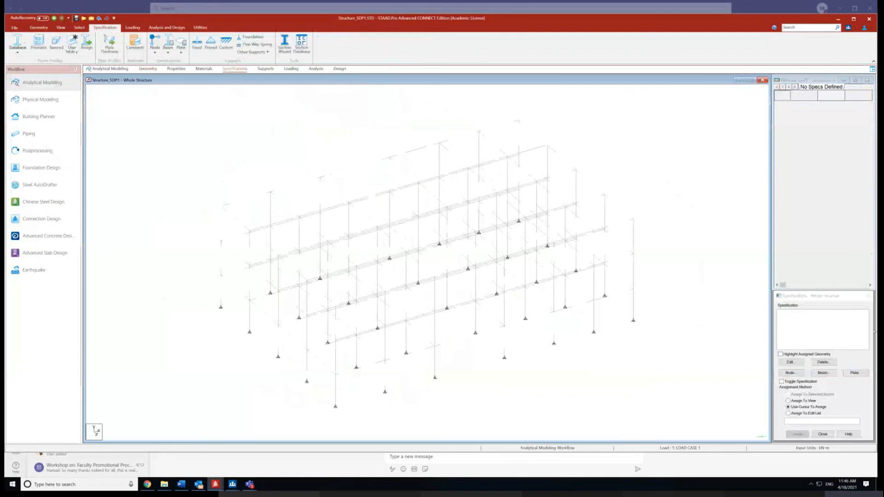
click(823, 373)
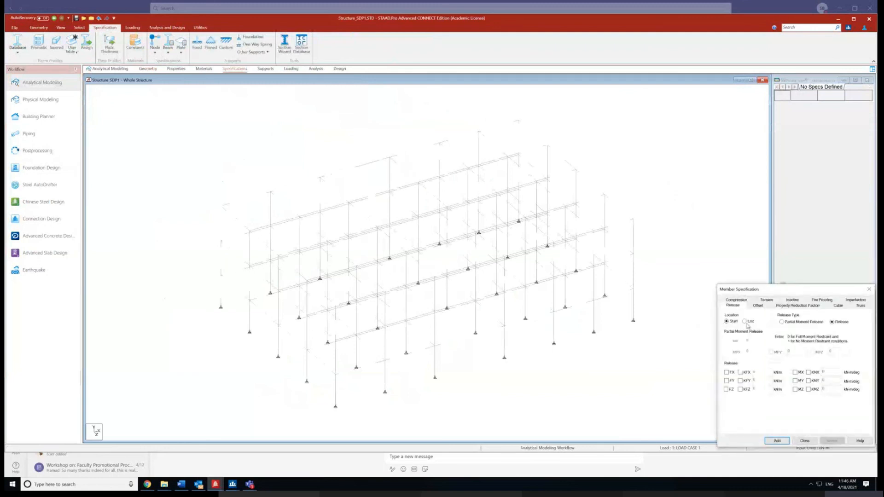
click(795, 389)
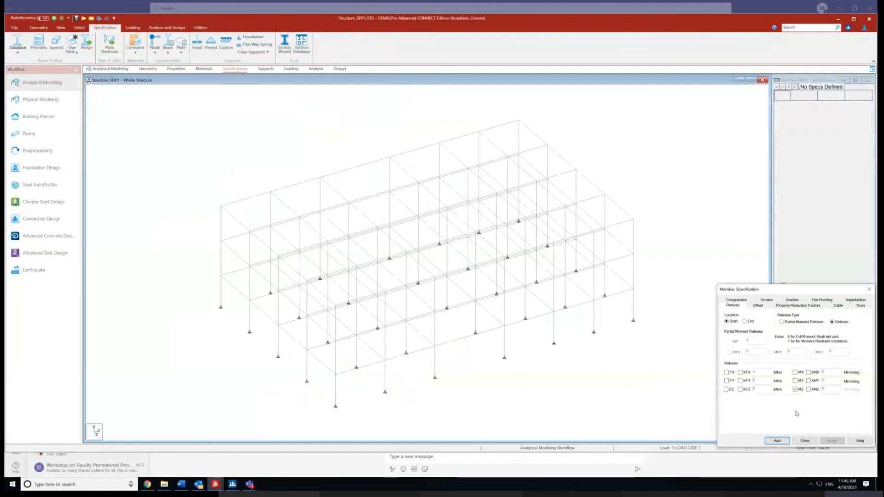
click(778, 441)
Step: Create a second beam release specification that releases MZ at the member end
click(814, 373)
click(745, 322)
click(795, 390)
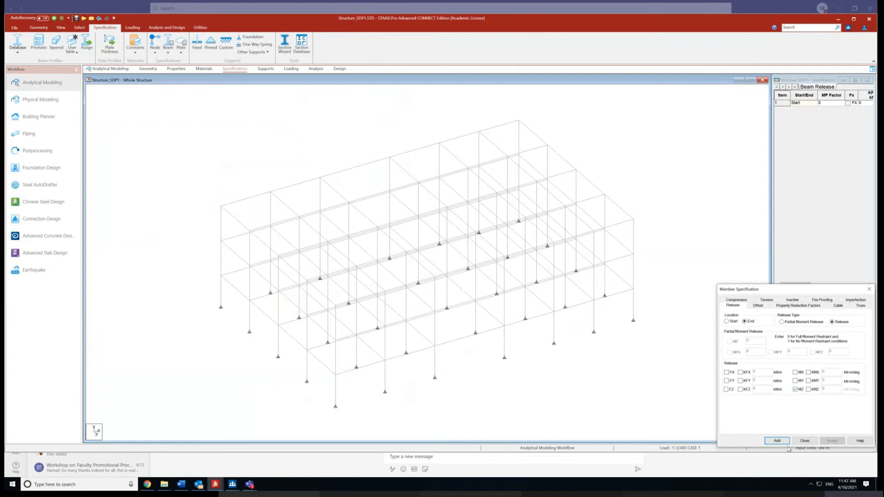
click(777, 441)
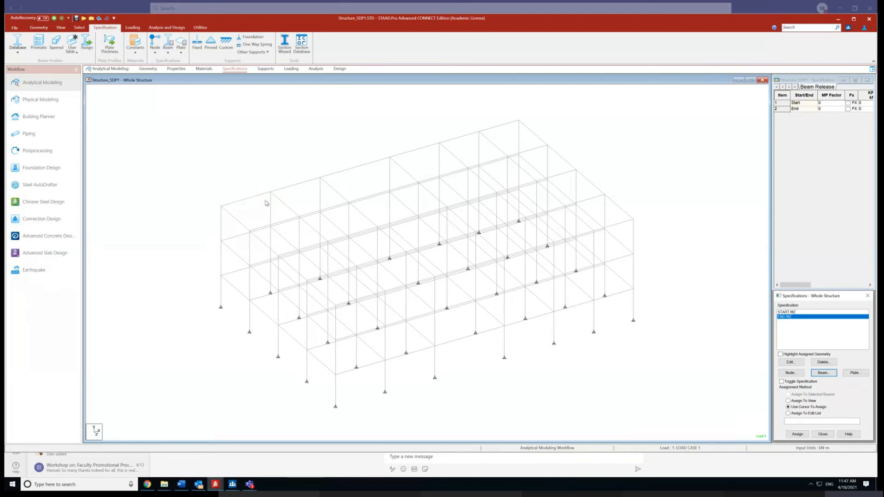
Step: Assign the START MZ release by cursor to the five longitudinal roof beams in the first X-direction bay, deleting the old result files
click(783, 313)
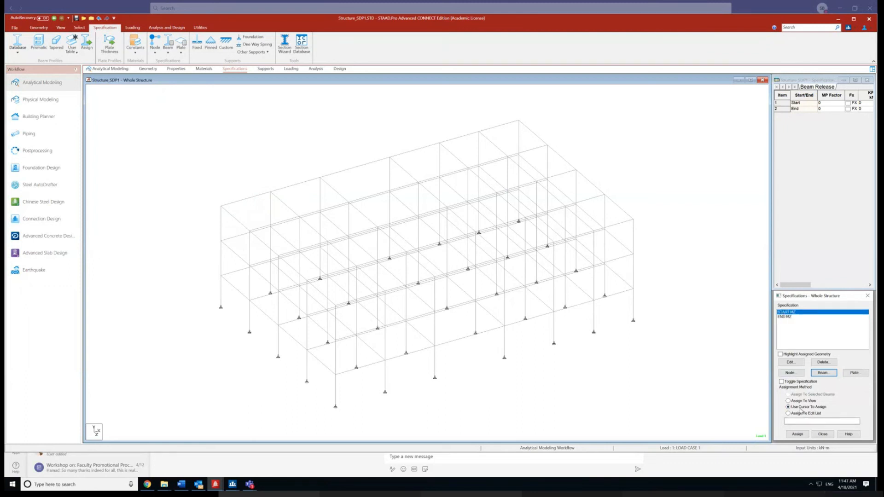
click(781, 383)
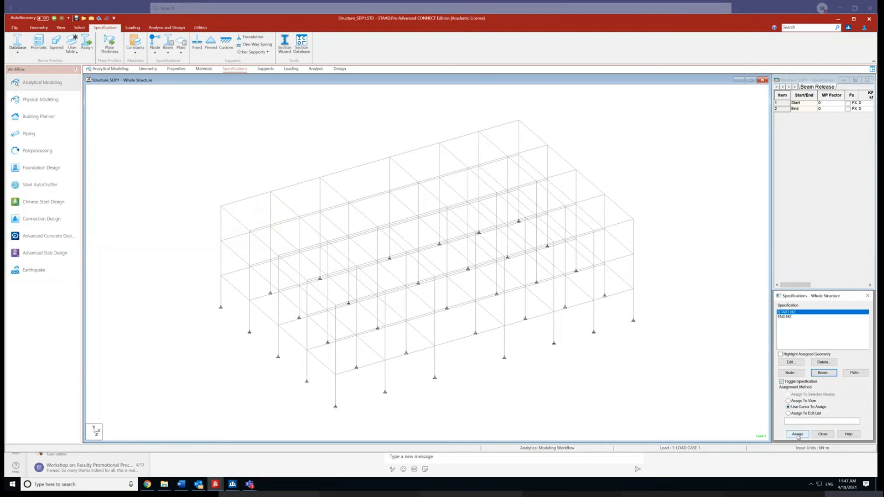
click(798, 434)
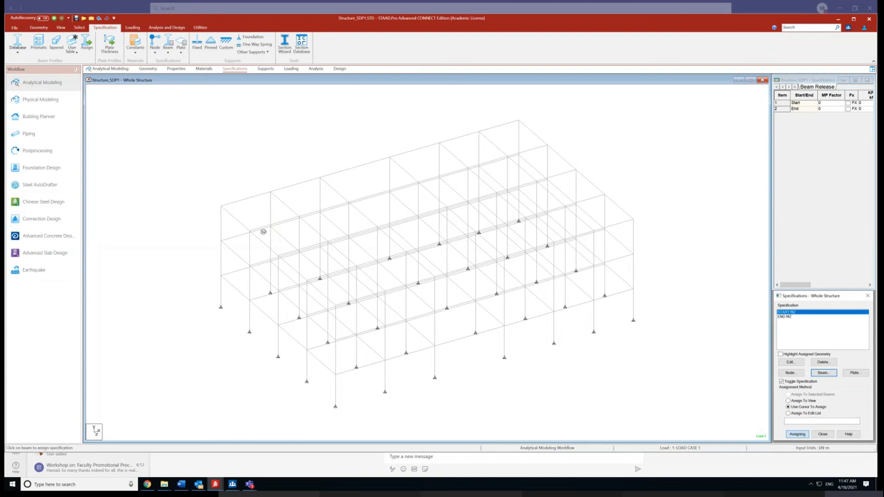
click(241, 201)
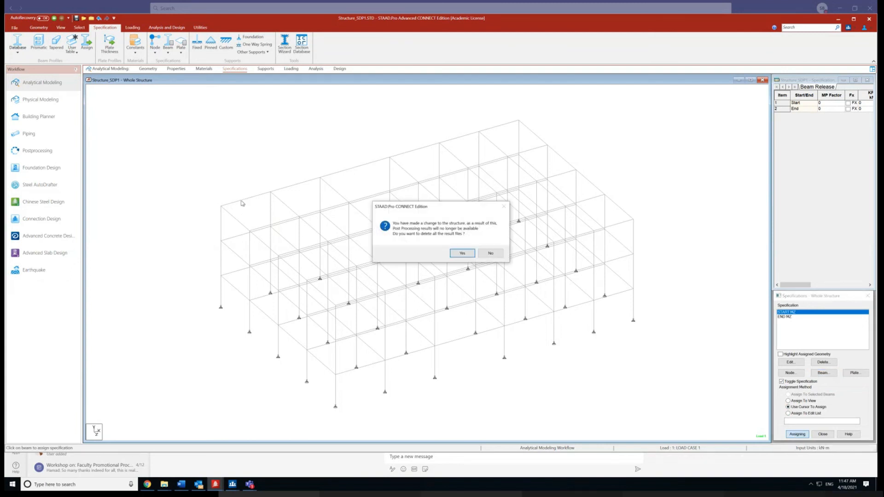
click(461, 254)
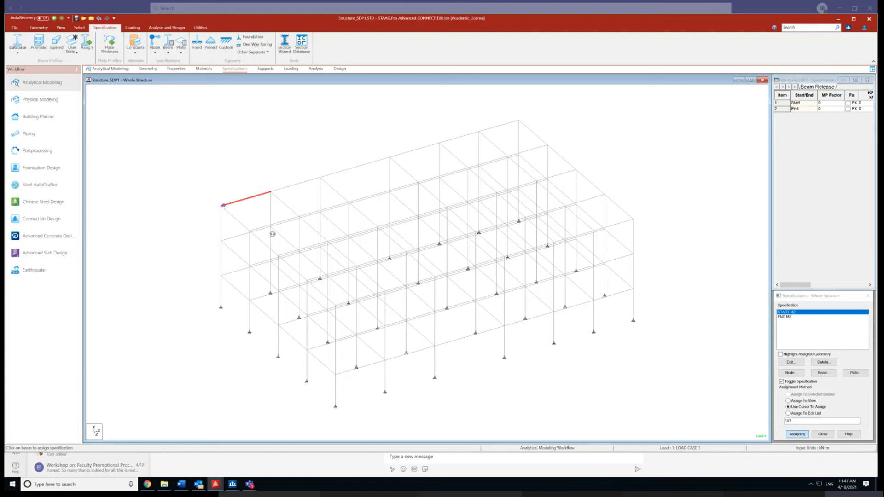
click(258, 228)
click(284, 254)
click(315, 278)
click(340, 303)
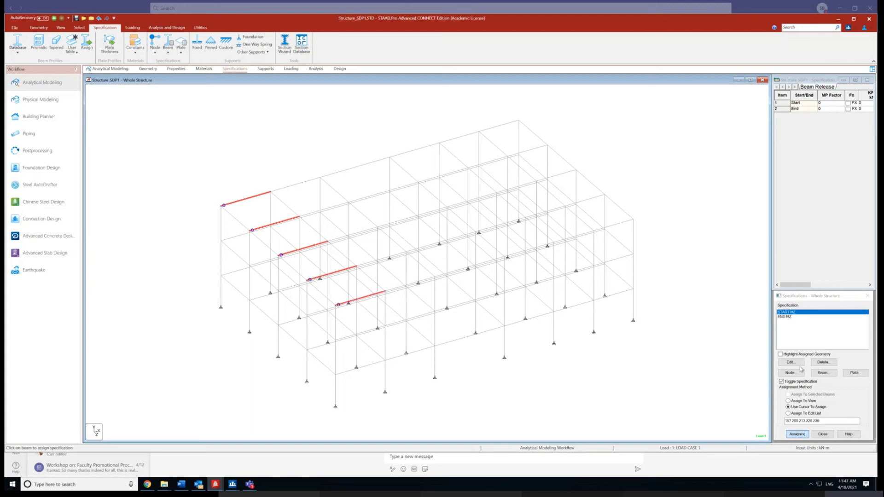
Step: Assign the END MZ release to the five longitudinal roof beams in the last X-direction bay
click(782, 317)
click(503, 125)
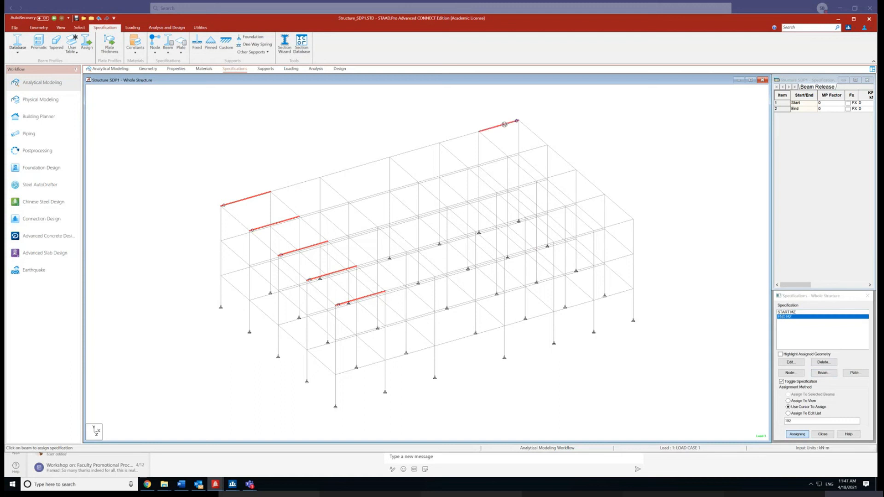
click(533, 150)
click(569, 172)
click(594, 198)
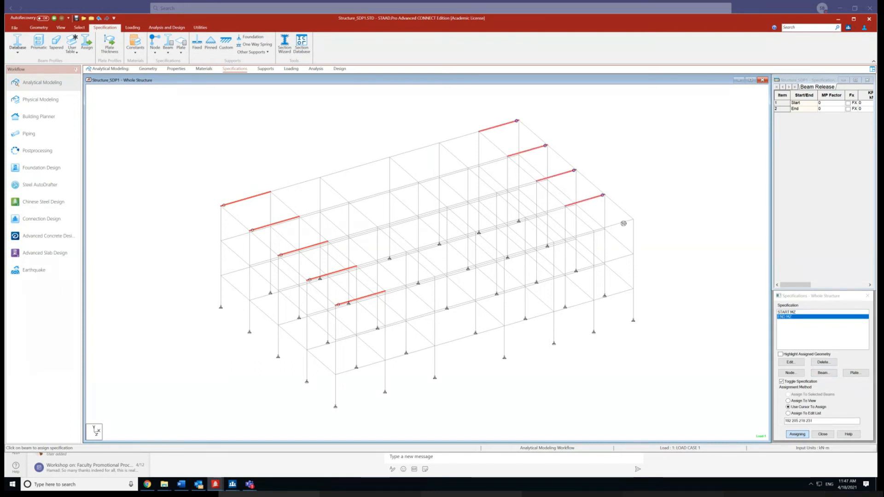
click(623, 222)
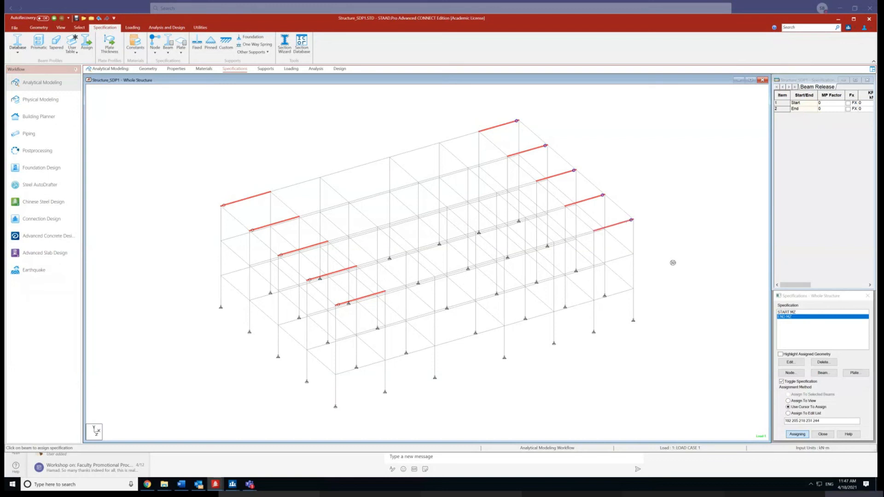
Step: Assign the END MZ release to the seven transverse roof beams along the front bay of the frame
click(627, 215)
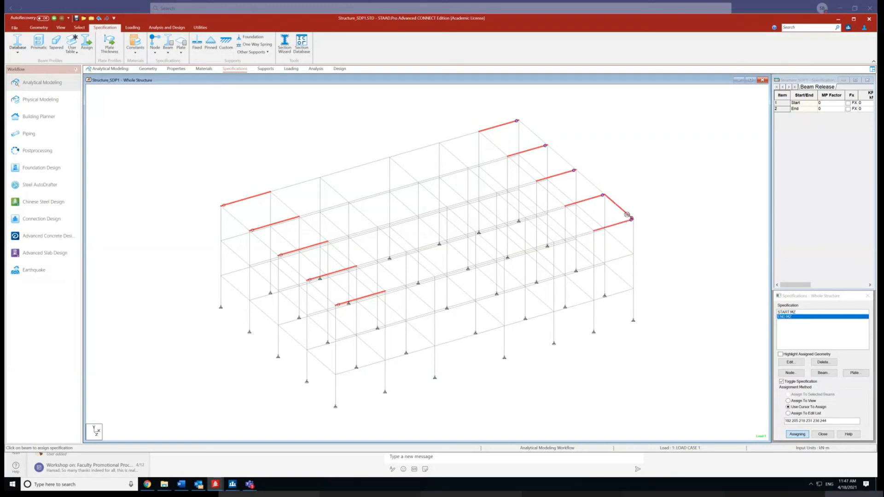
click(589, 226)
click(549, 237)
click(502, 255)
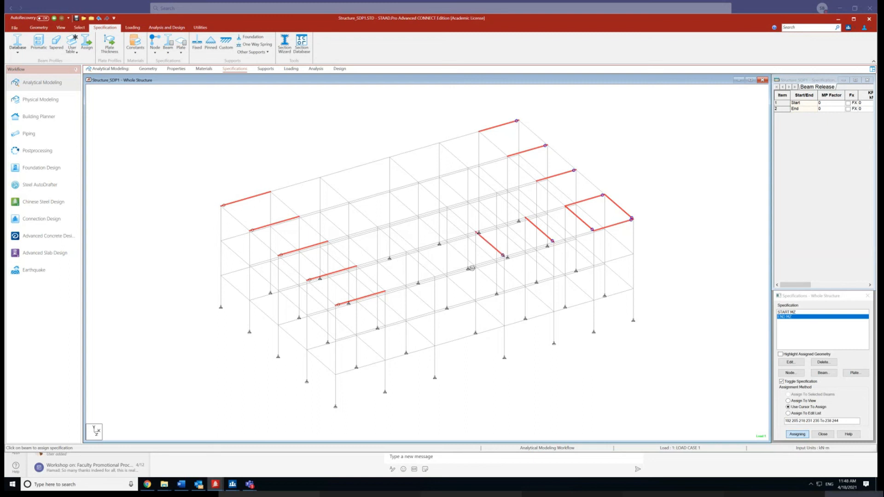
click(431, 273)
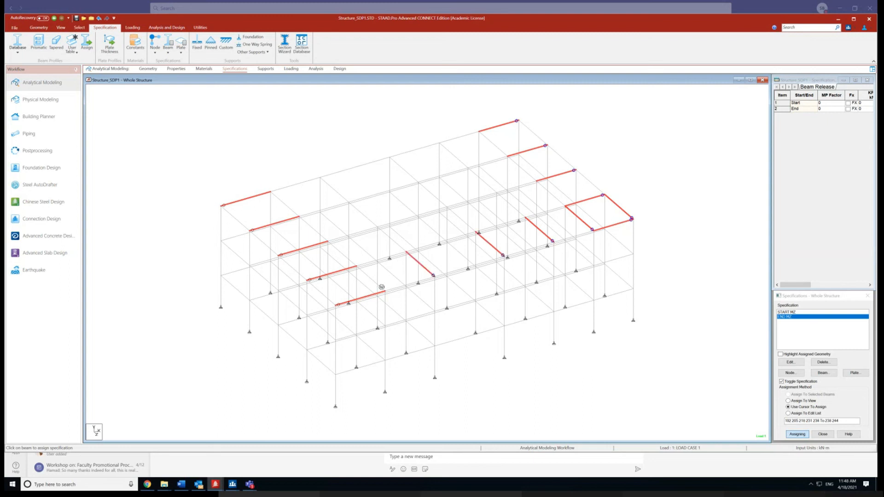
click(382, 288)
click(334, 302)
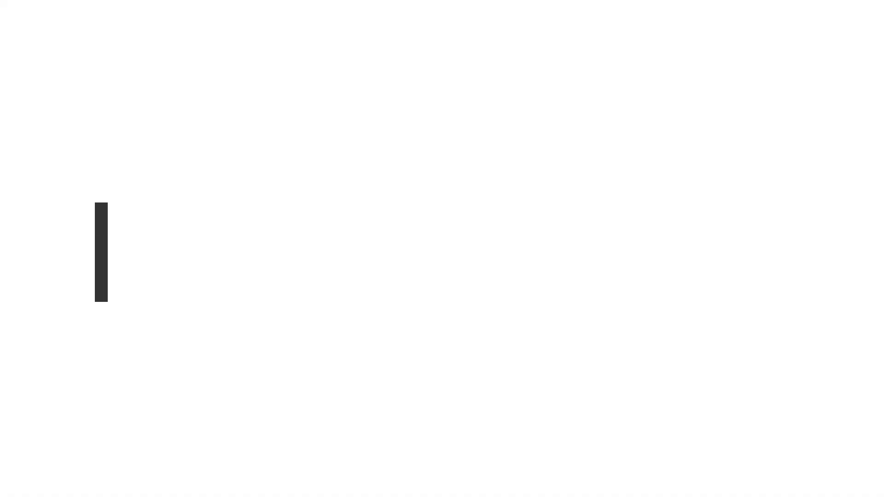